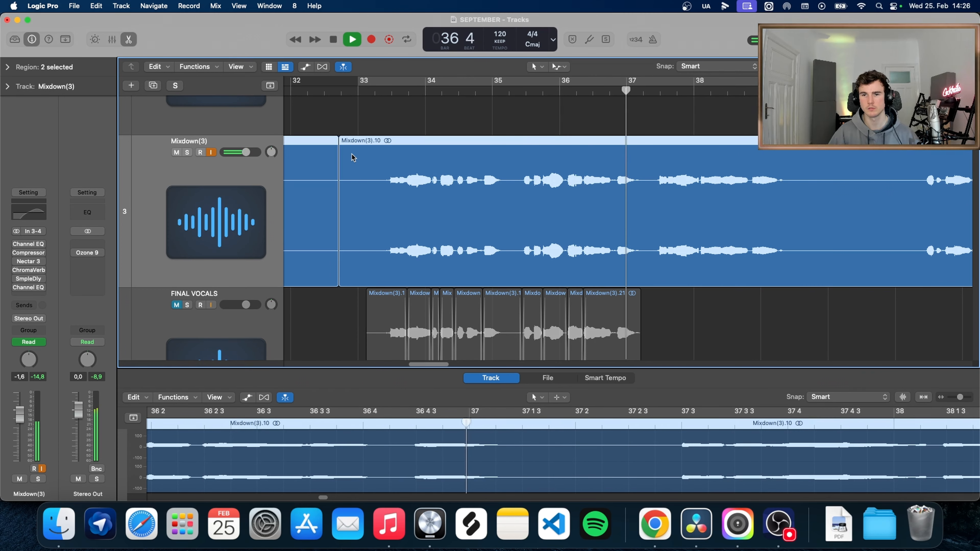
- Solo the Mixdown(3) vocal track and set a cycle range over its phrase from 33 3 to about 37 3
key(space)
key(super+Right)
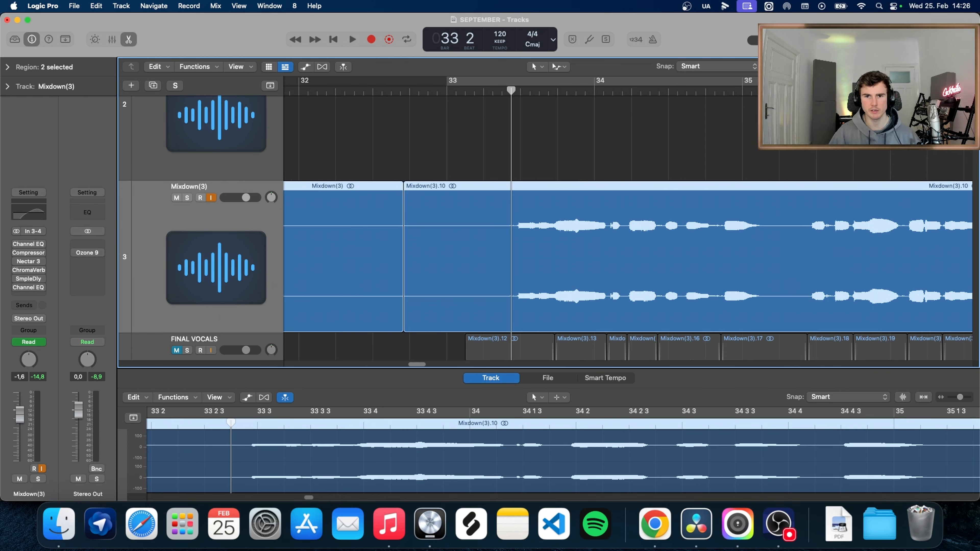
scroll(737, 145, right, 3)
scroll(737, 145, down, 1)
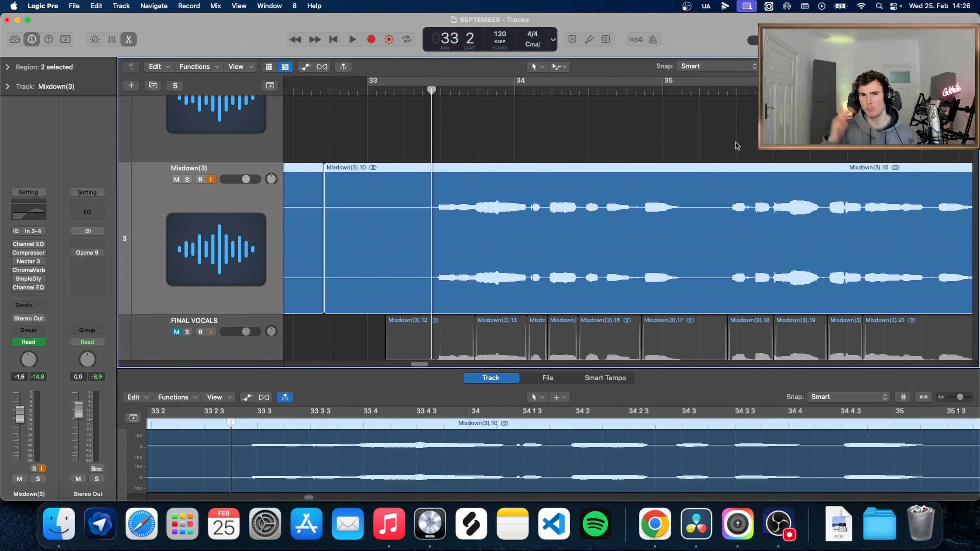
click(187, 179)
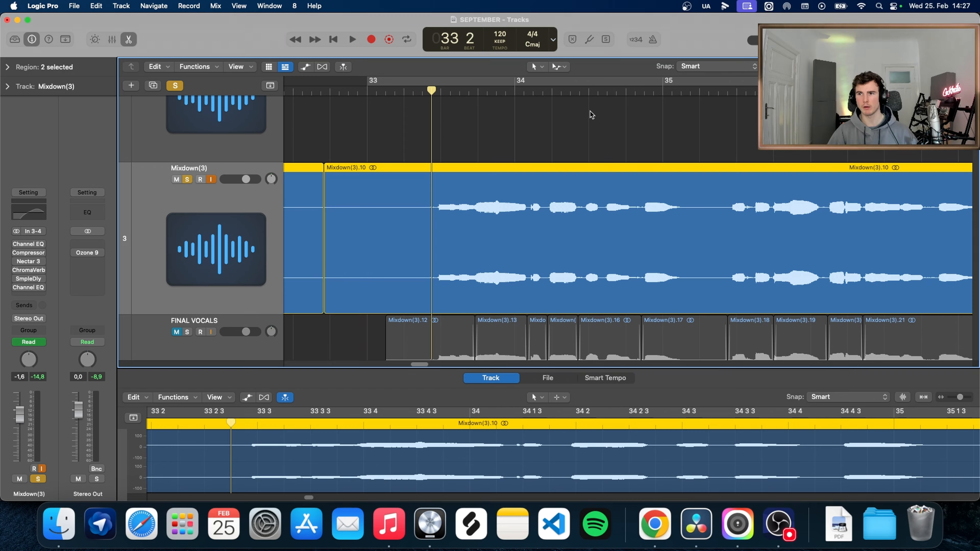
key(super+Left)
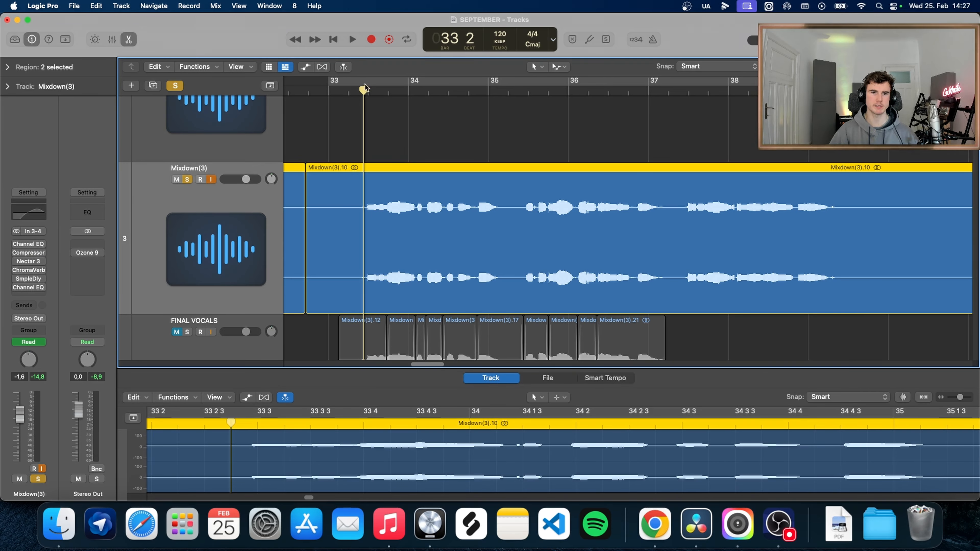
drag(369, 82, 697, 92)
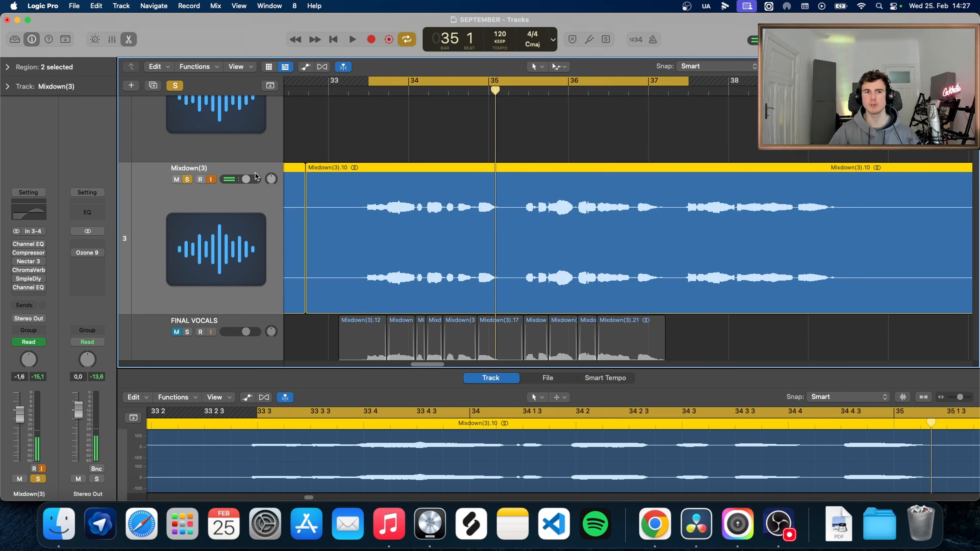
- Open the Channel EQ on Mixdown(3) and ease the low-mid cut to about -1.5 dB at 266 Hz
click(32, 213)
drag(560, 167, 560, 141)
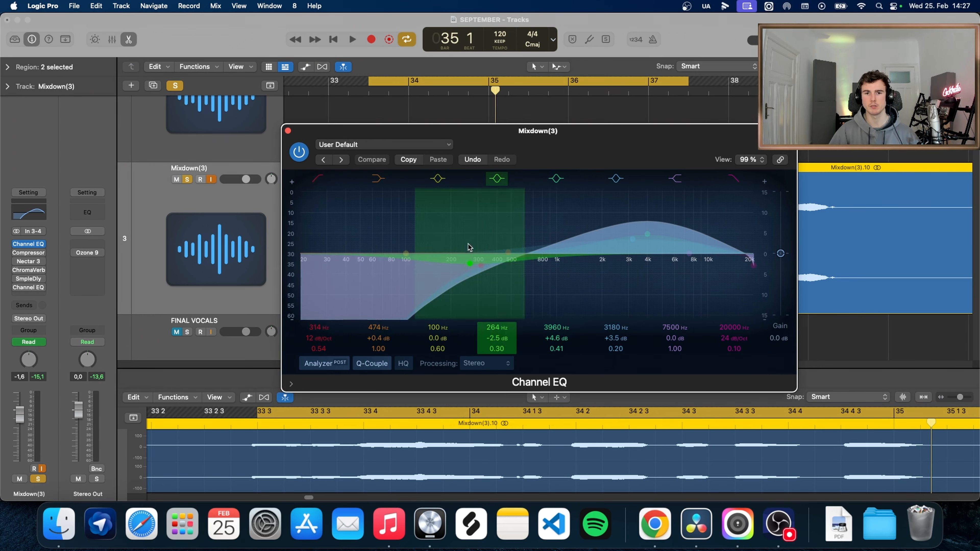
drag(490, 275, 466, 272)
key(space)
key(space)
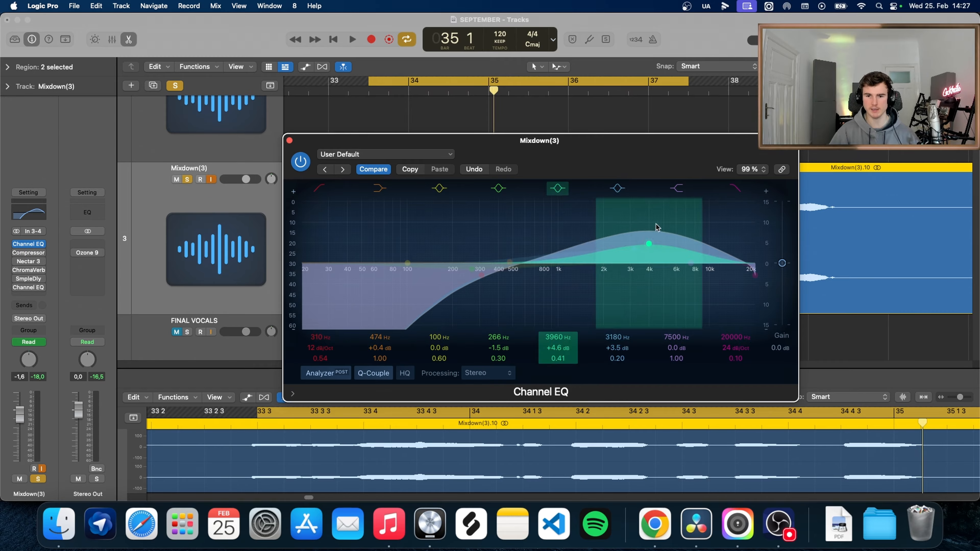
- Set the EQ's upper-mid boost to about +2.9 dB at 3480 Hz and its low cut to about 272 Hz with Q 0.64
mouse_move(645, 251)
mouse_down()
mouse_move(633, 266)
mouse_move(640, 252)
mouse_up()
drag(481, 275, 462, 275)
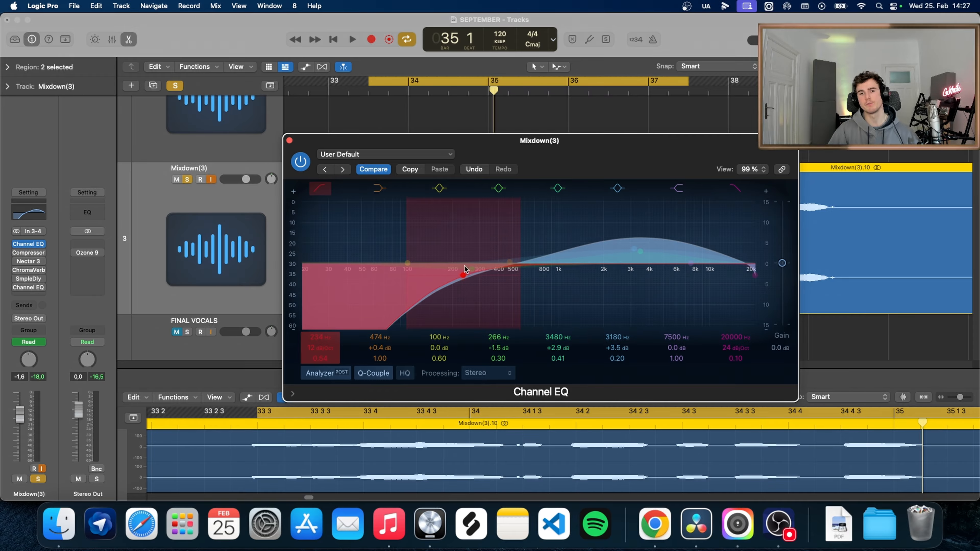
drag(576, 161, 573, 184)
key(space)
drag(461, 298, 473, 293)
key(space)
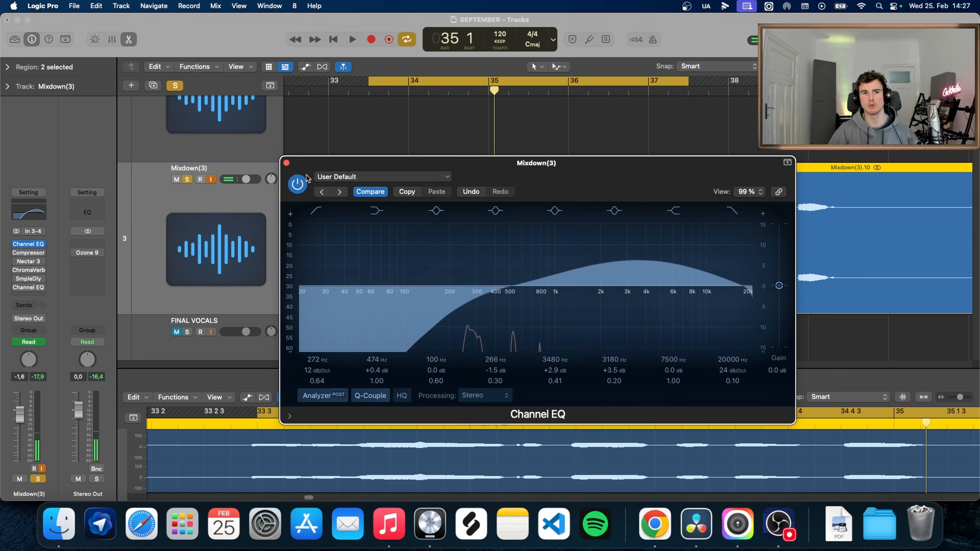
drag(297, 166, 365, 140)
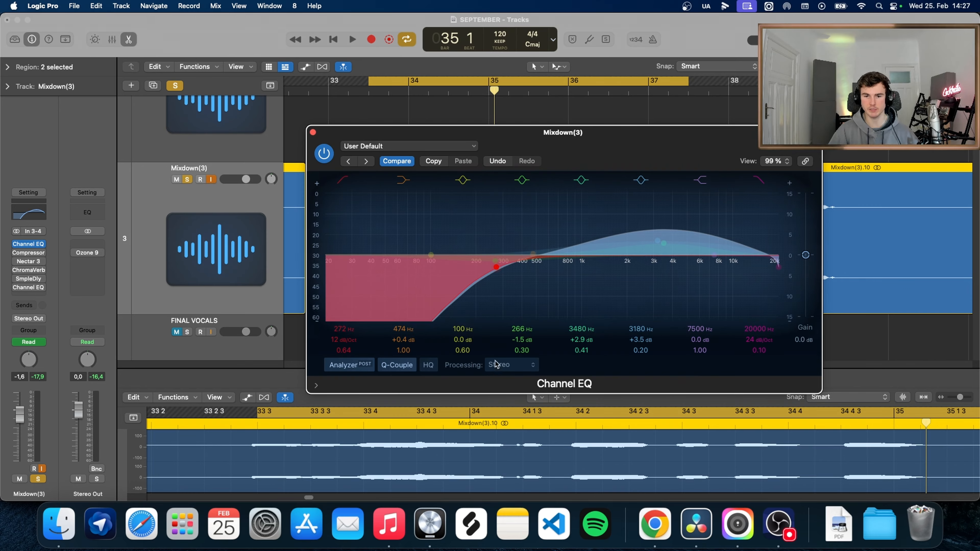
key(super+w)
- Open the Mixdown(3).10 region in the audio track editor and enable Flex Pitch to show its sung notes
double_click(411, 169)
double_click(411, 170)
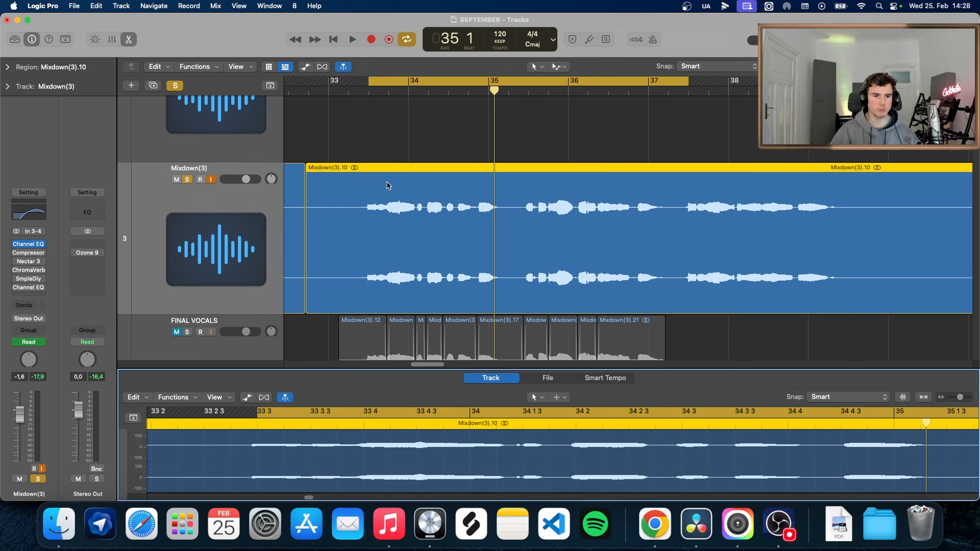
click(265, 399)
click(292, 211)
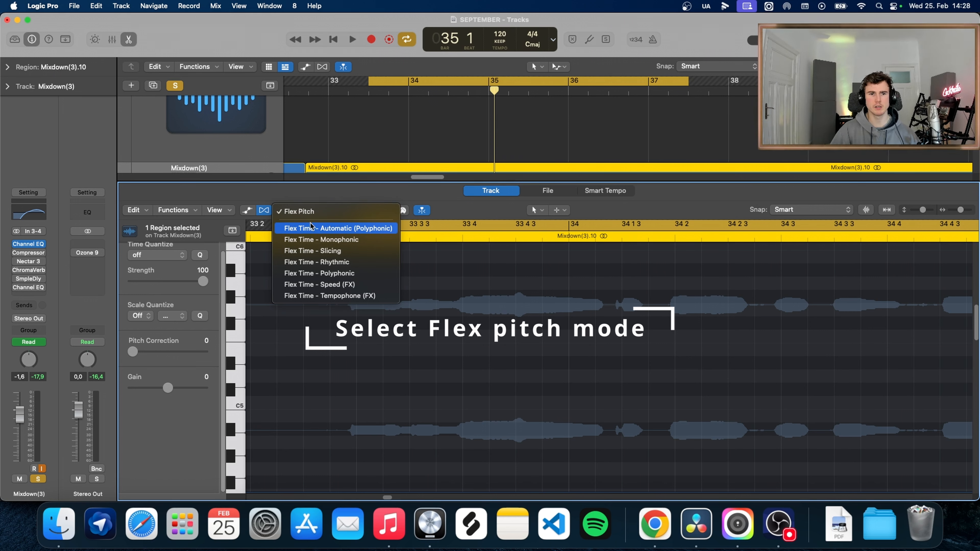
click(298, 212)
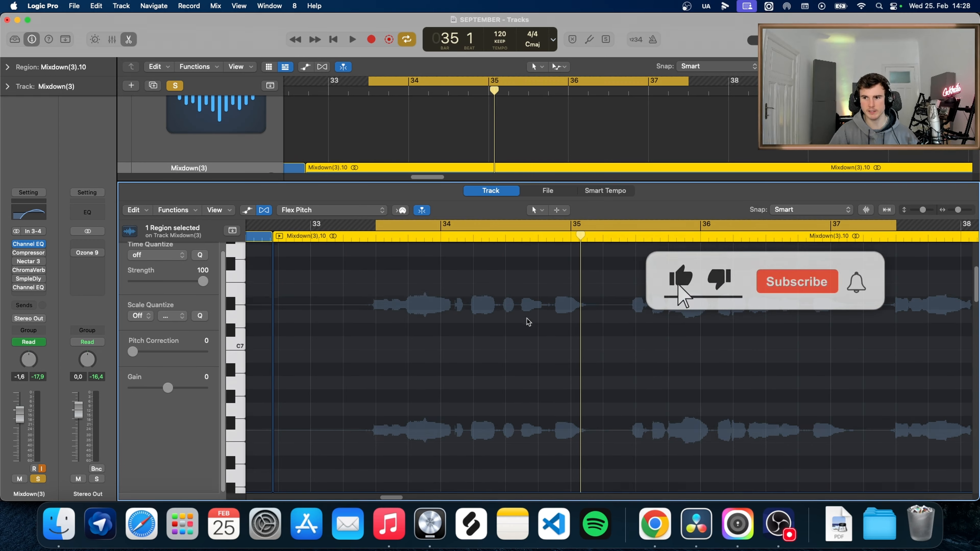
drag(975, 272, 967, 371)
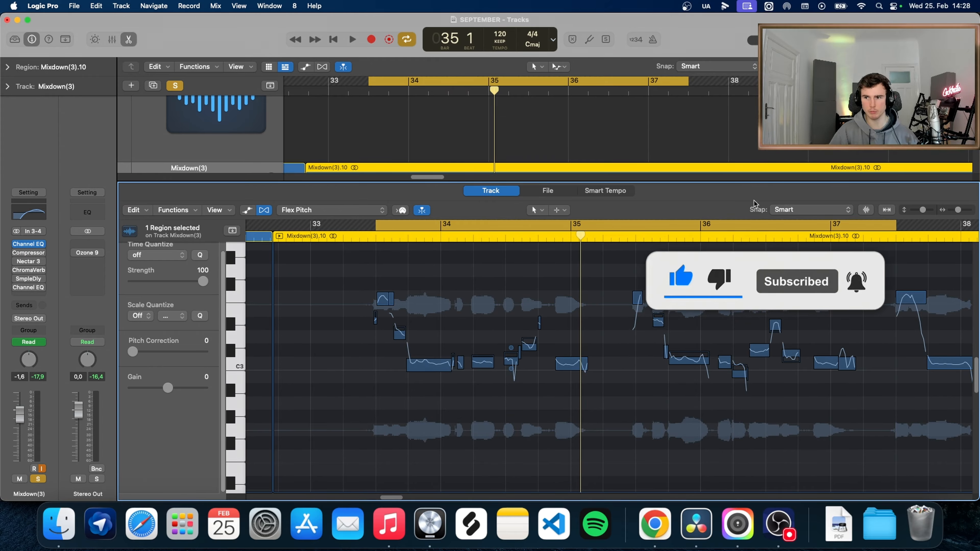
- Extend the cycle start slightly earlier to about 33 2 4 and place the playhead at 33 3
drag(958, 210, 960, 211)
scroll(640, 289, left, 7)
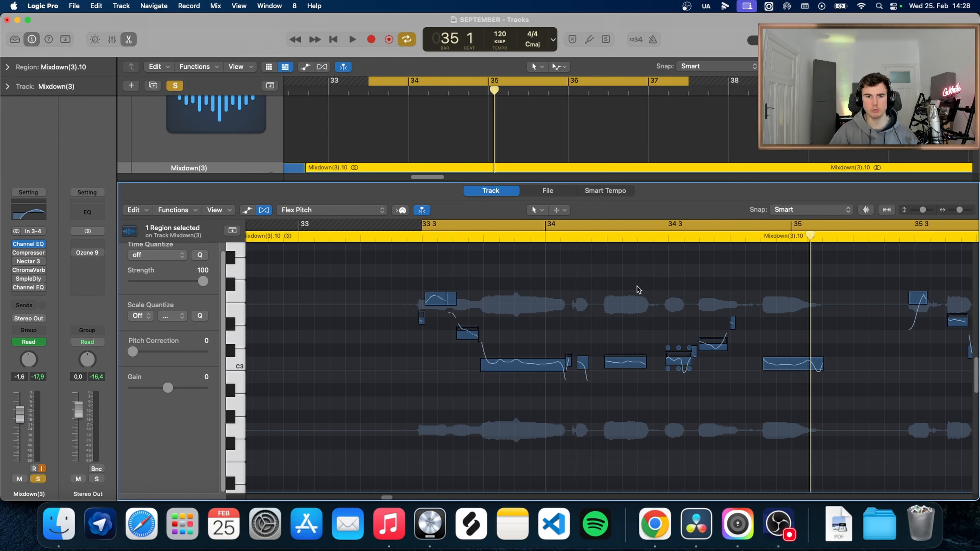
drag(423, 225, 409, 226)
click(421, 241)
drag(959, 210, 934, 210)
click(532, 324)
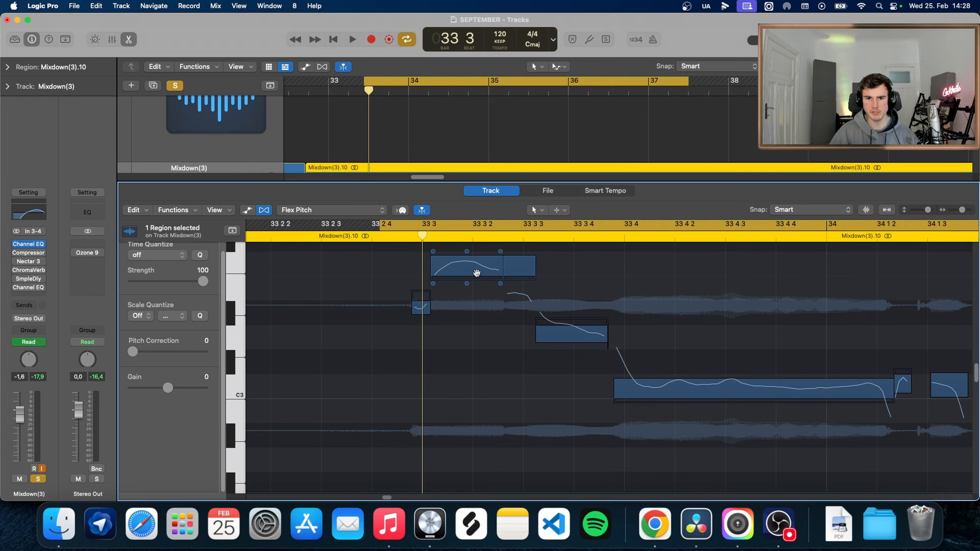
- Adjust the start pitch drift of the highest note just after 33 3 and raise its fine pitch slightly
scroll(470, 270, up, 1)
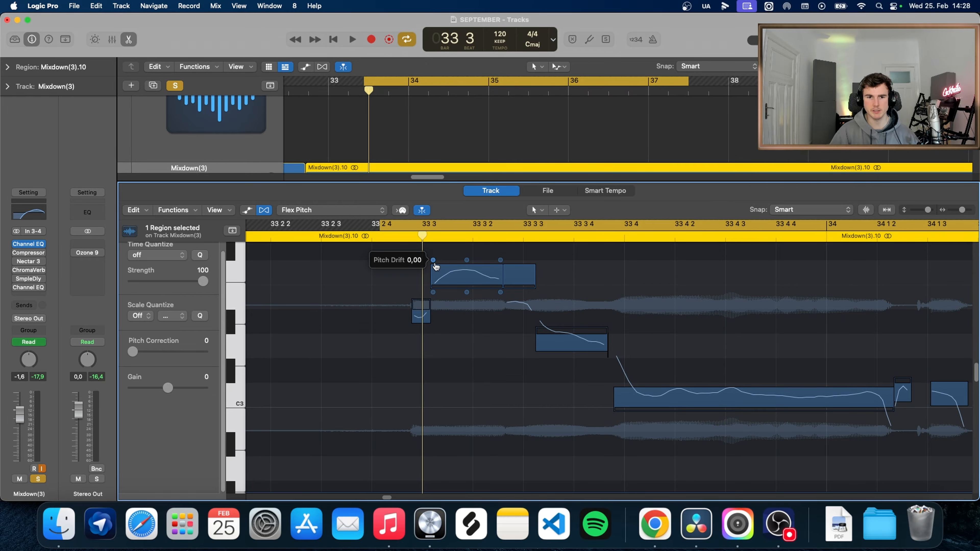
drag(433, 262, 429, 256)
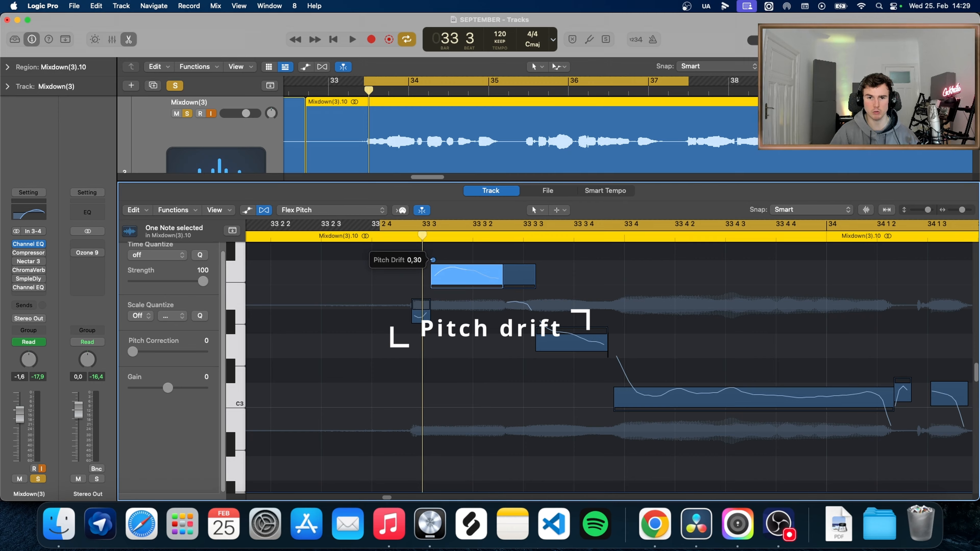
mouse_move(433, 260)
mouse_down()
mouse_move(432, 249)
mouse_move(433, 258)
mouse_up()
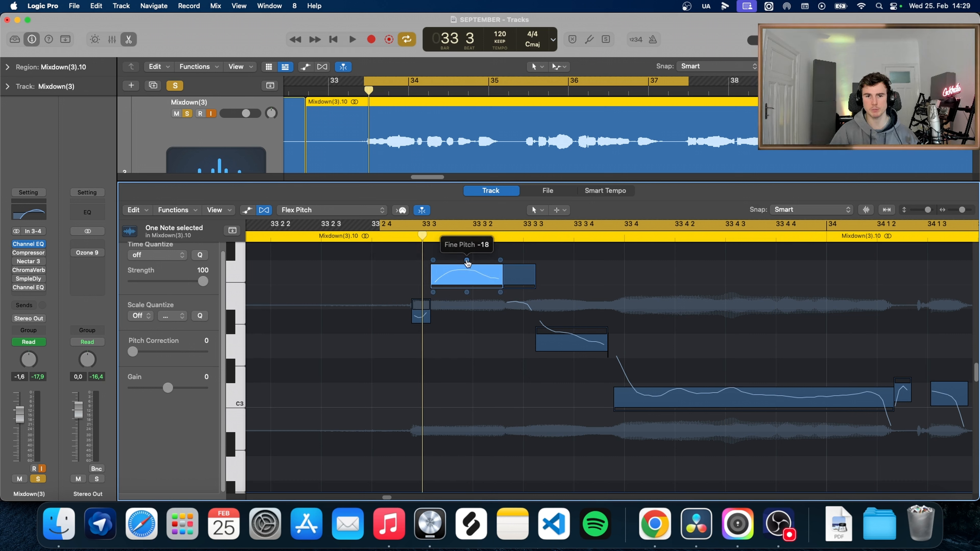
mouse_move(466, 262)
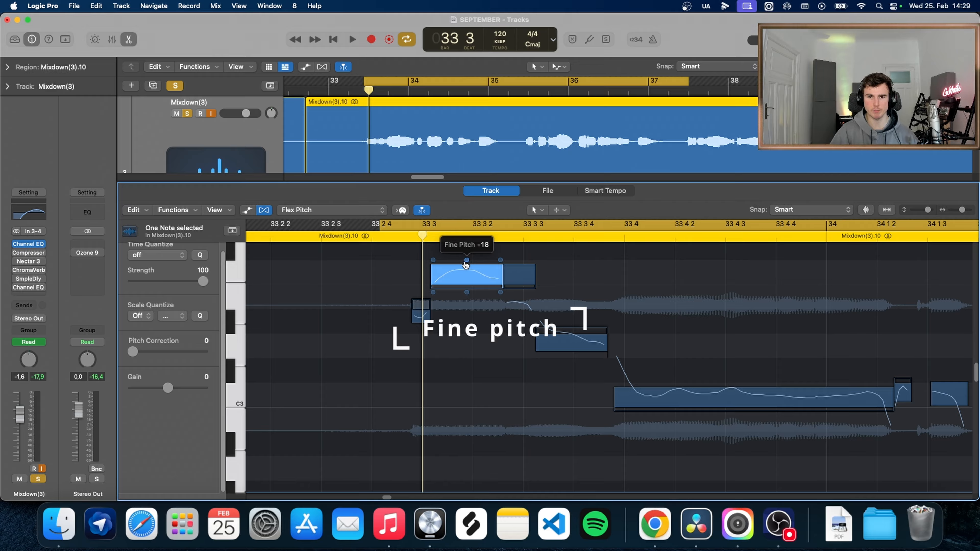
drag(465, 264, 467, 257)
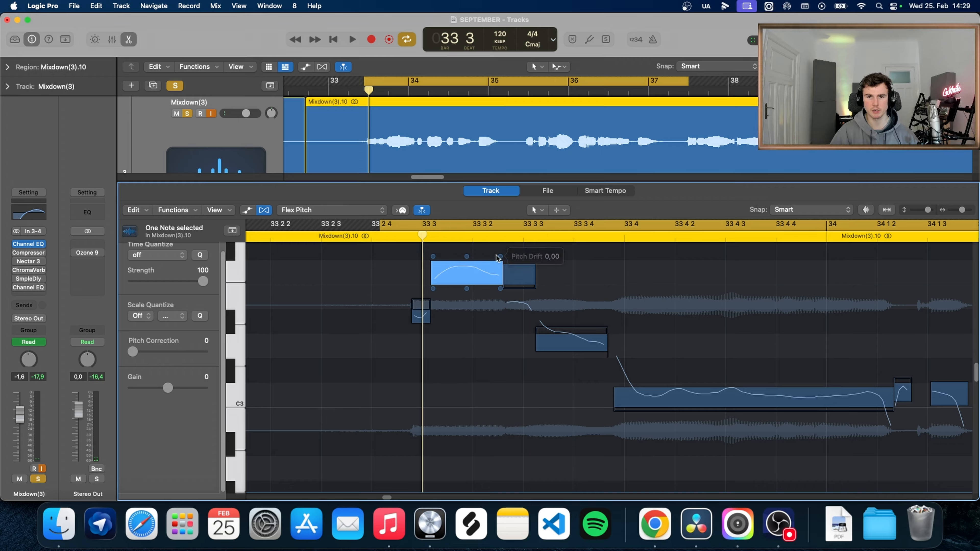
- Adjust the same note's end pitch drift and raise its gain to about +1.9 dB
mouse_move(500, 258)
mouse_move(501, 261)
mouse_down()
mouse_move(503, 246)
mouse_move(501, 257)
mouse_up()
mouse_move(434, 258)
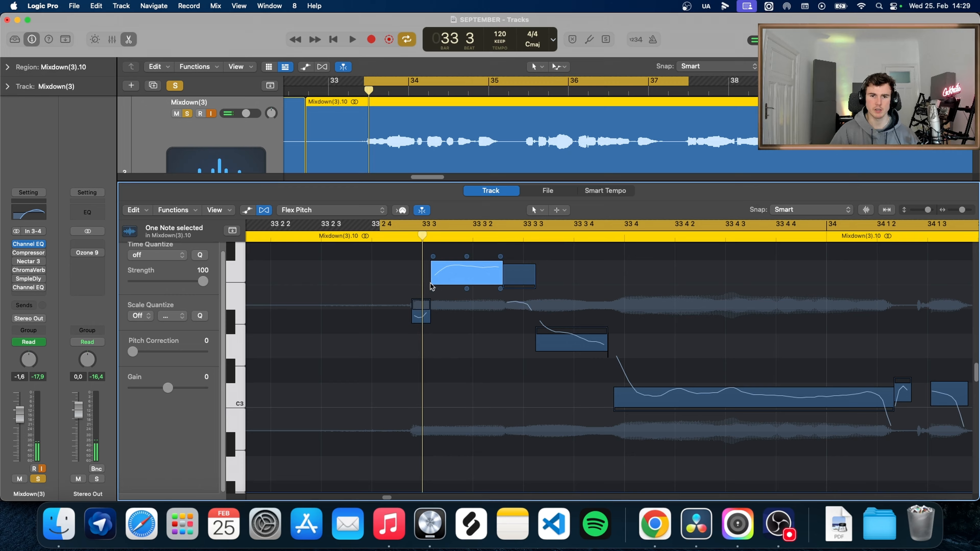
mouse_move(433, 290)
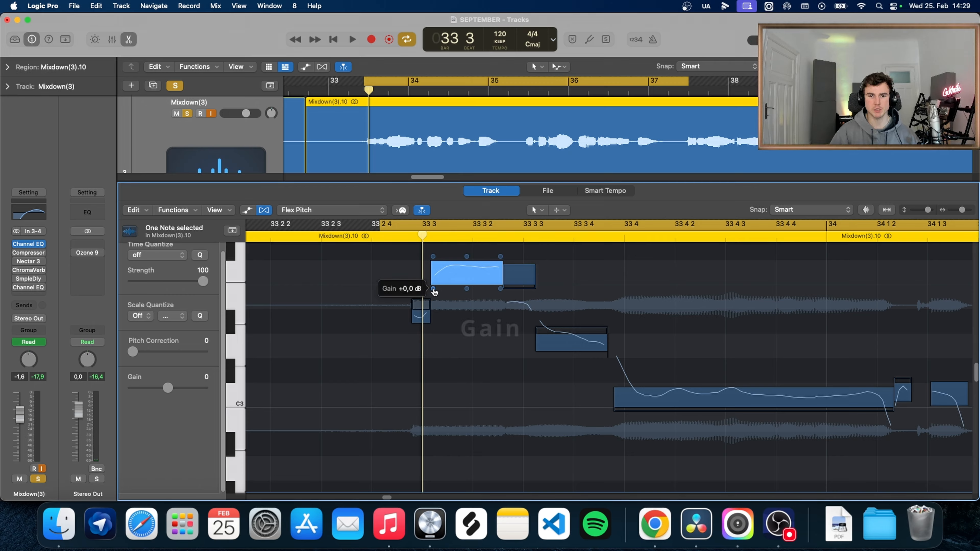
mouse_move(434, 291)
mouse_down()
mouse_move(433, 268)
mouse_move(433, 290)
mouse_up()
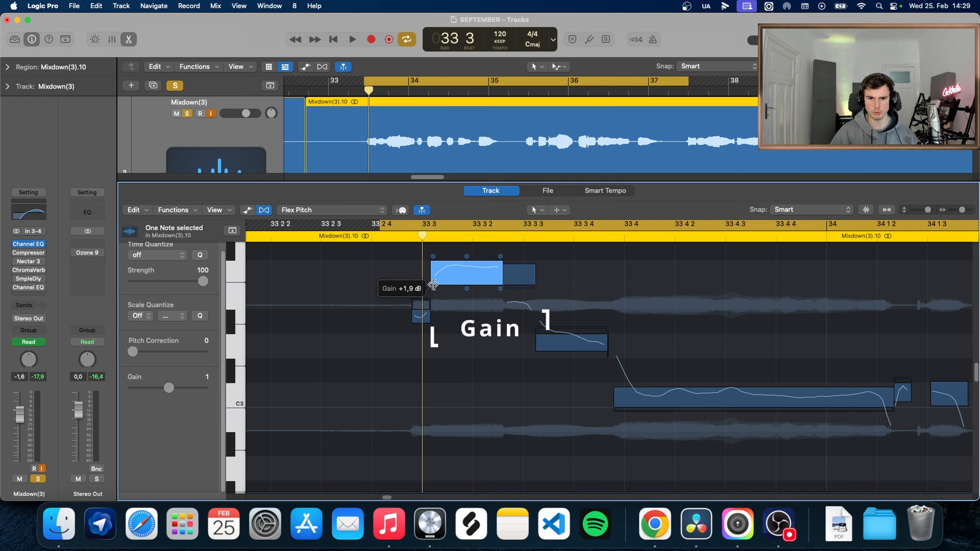
- Reduce the vibrato of this note and of the long note near 33 4, and adjust the first note's formant shift
mouse_move(466, 288)
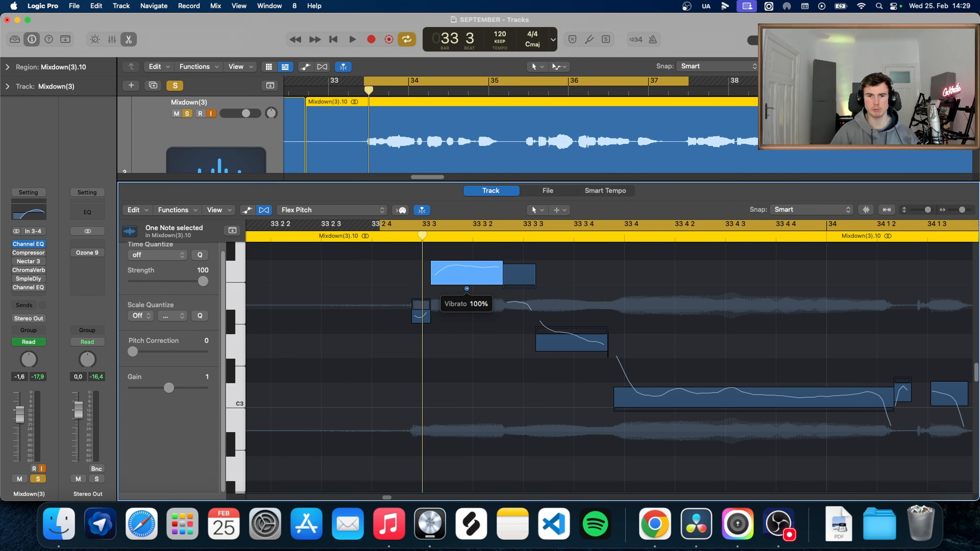
drag(466, 288, 466, 302)
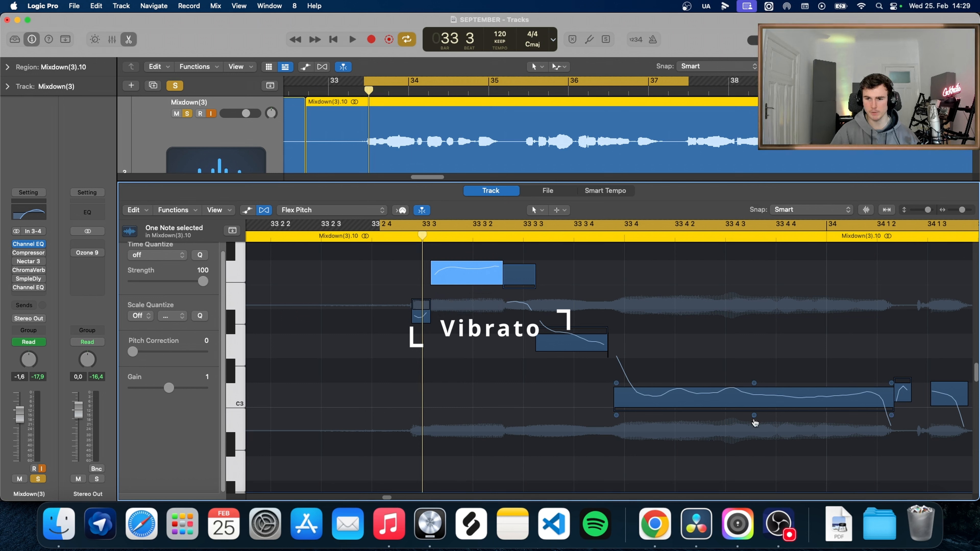
drag(754, 419, 753, 430)
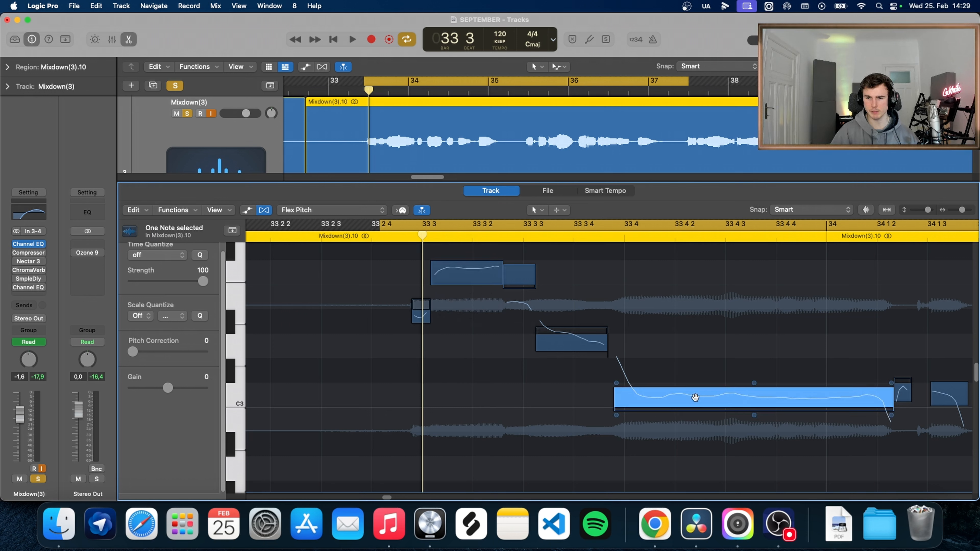
mouse_move(499, 289)
mouse_down()
mouse_move(500, 301)
mouse_move(500, 289)
mouse_up()
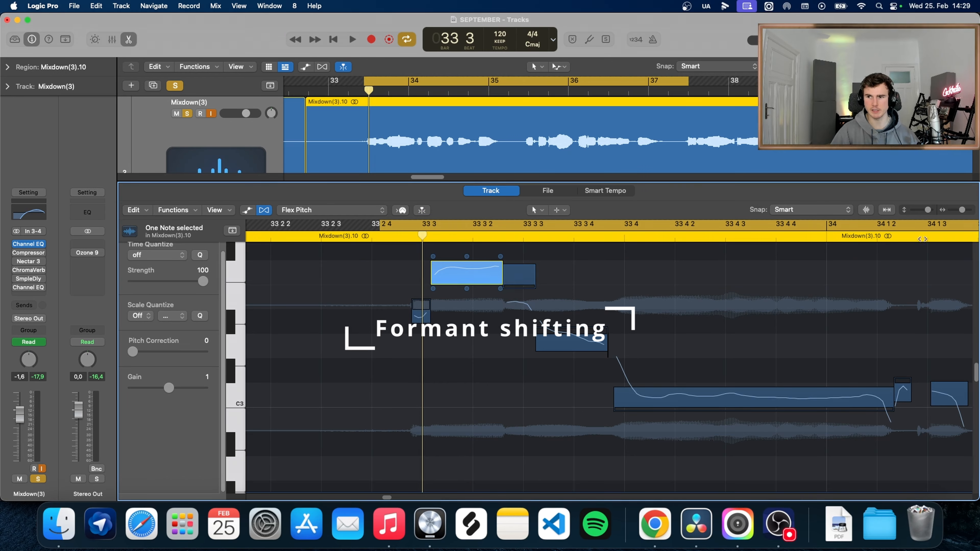
- Play back the phrase to check the pitch edits and turn off cycle mode
scroll(586, 265, down, 5)
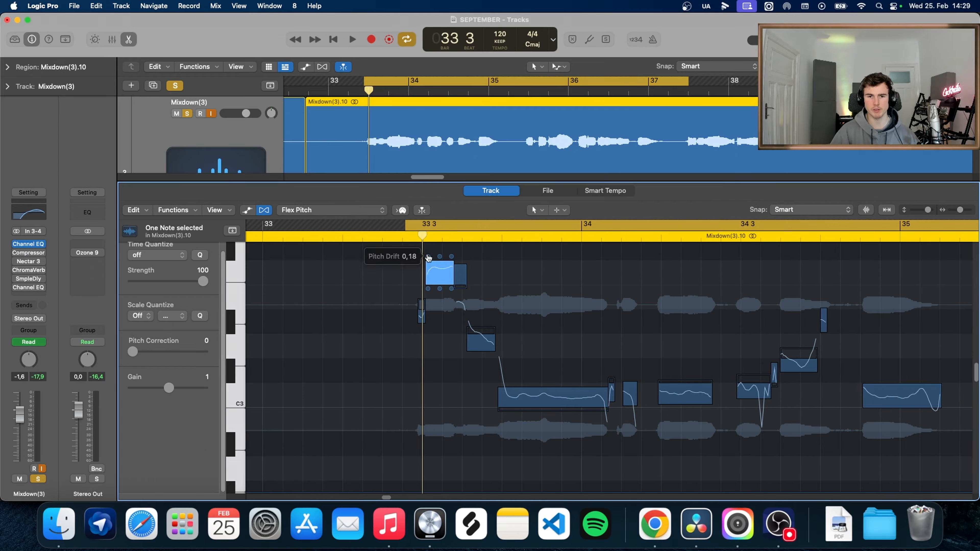
mouse_move(959, 209)
mouse_down()
mouse_move(924, 211)
mouse_move(962, 209)
mouse_up()
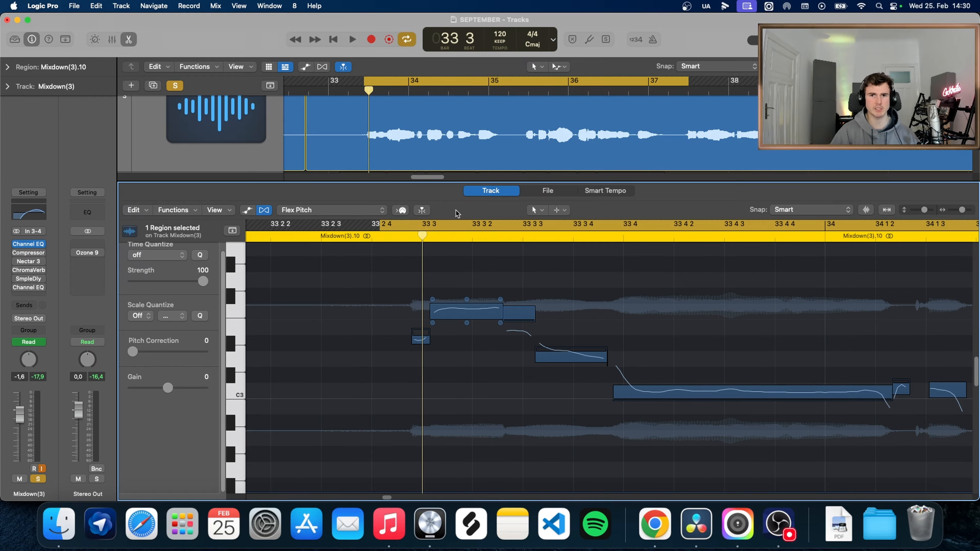
key(space)
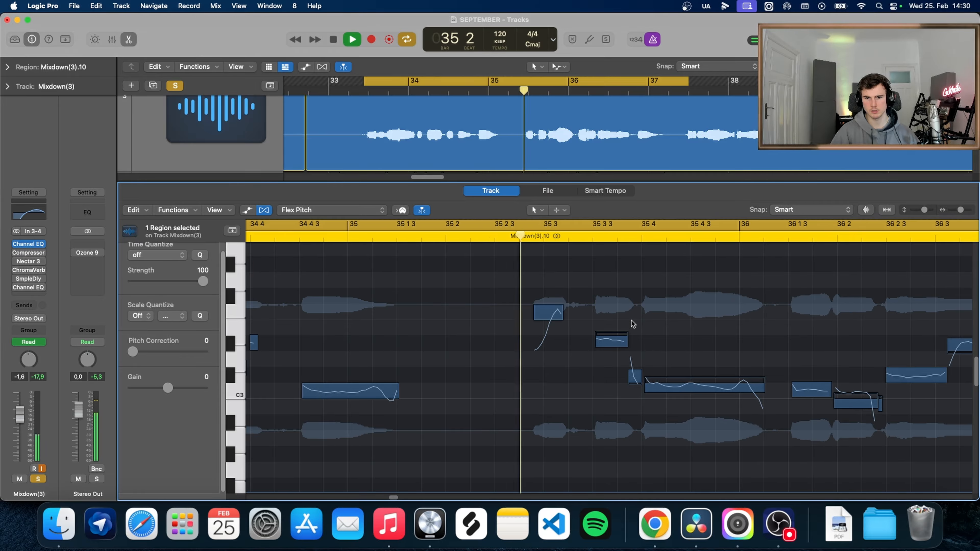
key(space)
key(c)
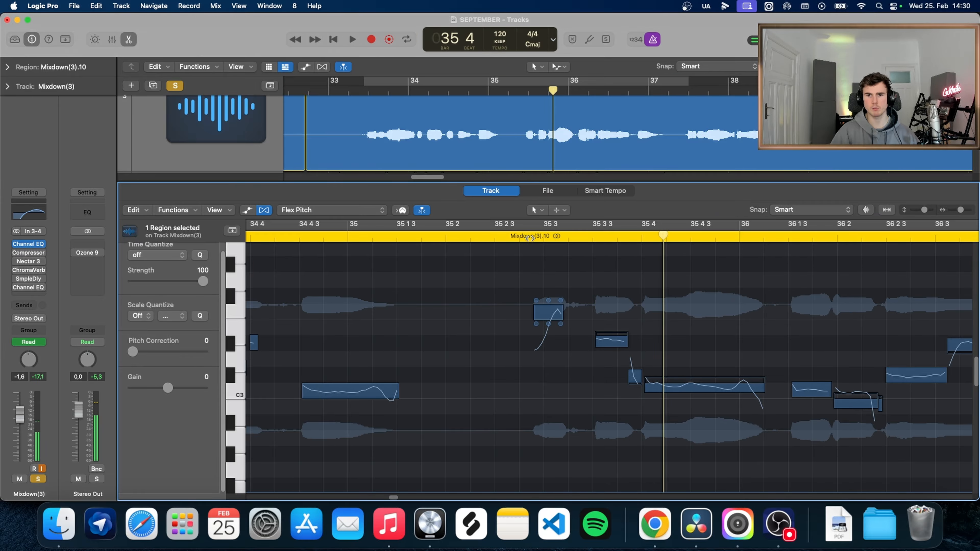
- Shift the note near 35 3 slightly later in time and place the playhead at its start
click(530, 237)
click(549, 311)
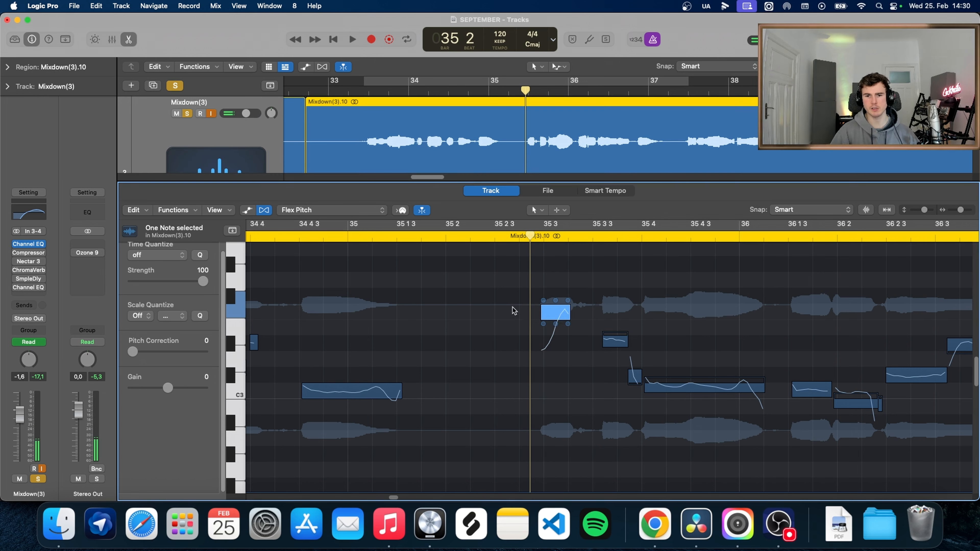
drag(529, 236, 539, 236)
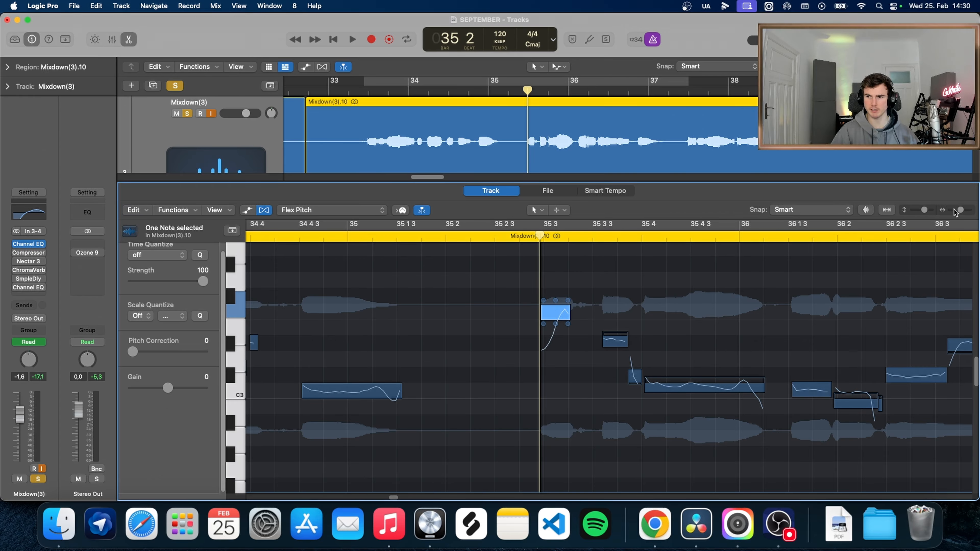
drag(960, 209, 961, 210)
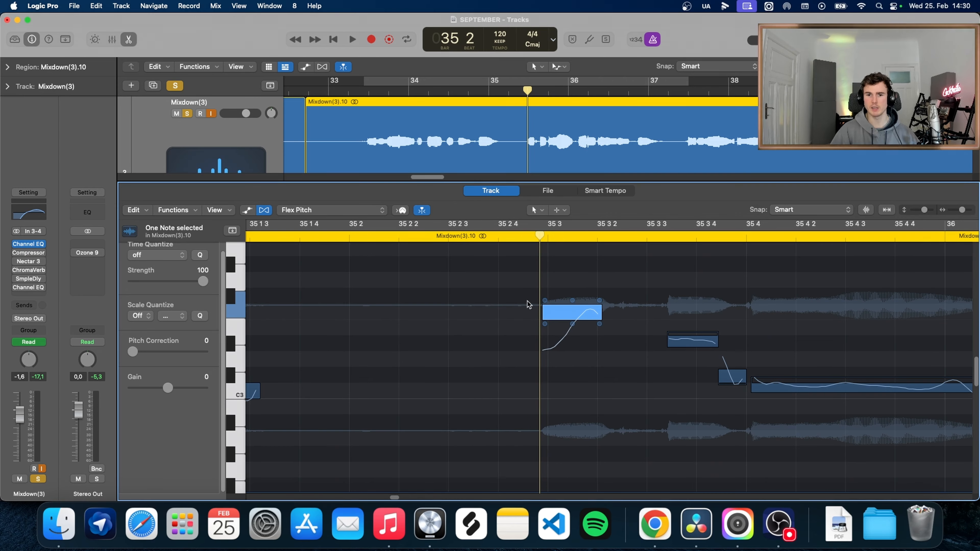
- Shift the notes near 35 3 and 36 2 slightly later in time and listen to the result
mouse_move(557, 308)
mouse_down()
mouse_move(573, 313)
mouse_move(550, 313)
mouse_move(566, 313)
mouse_up()
click(482, 226)
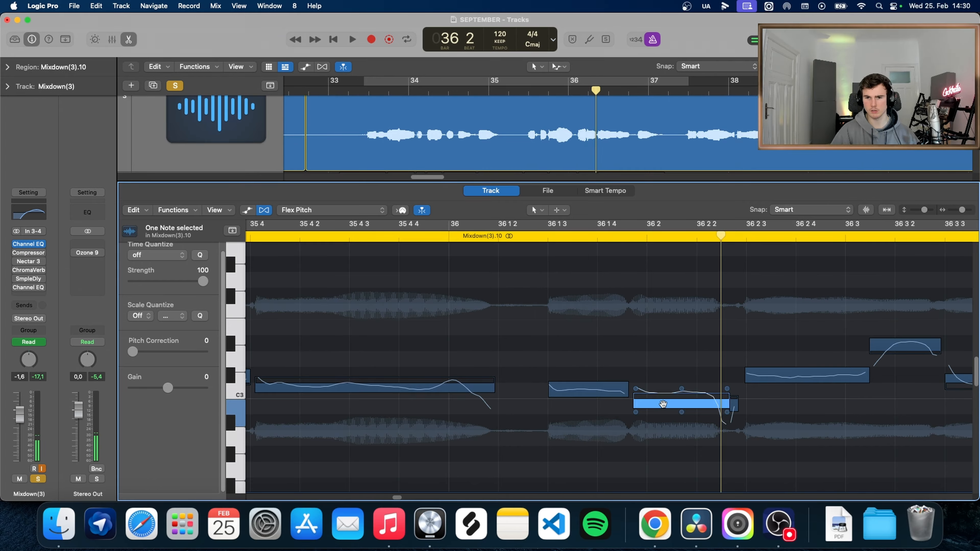
drag(662, 403, 674, 405)
key(space)
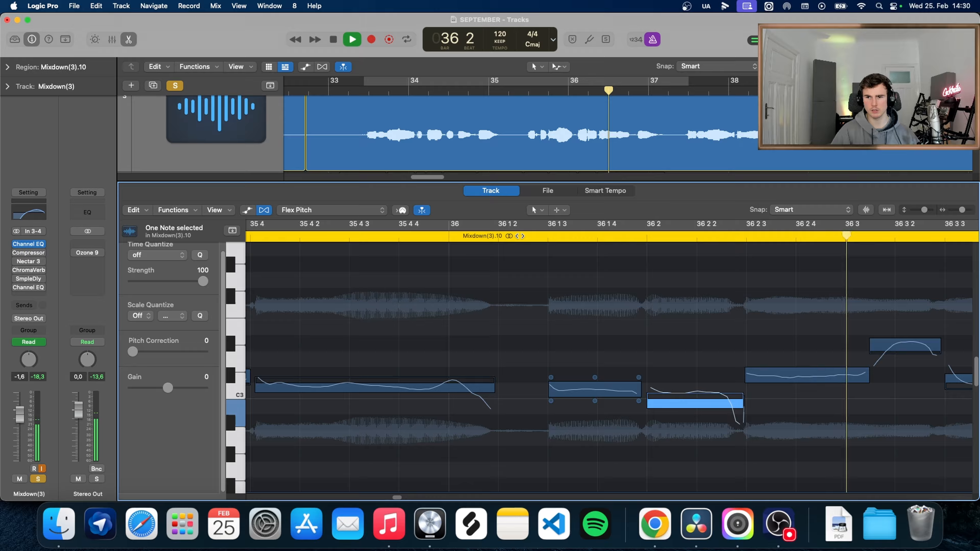
key(space)
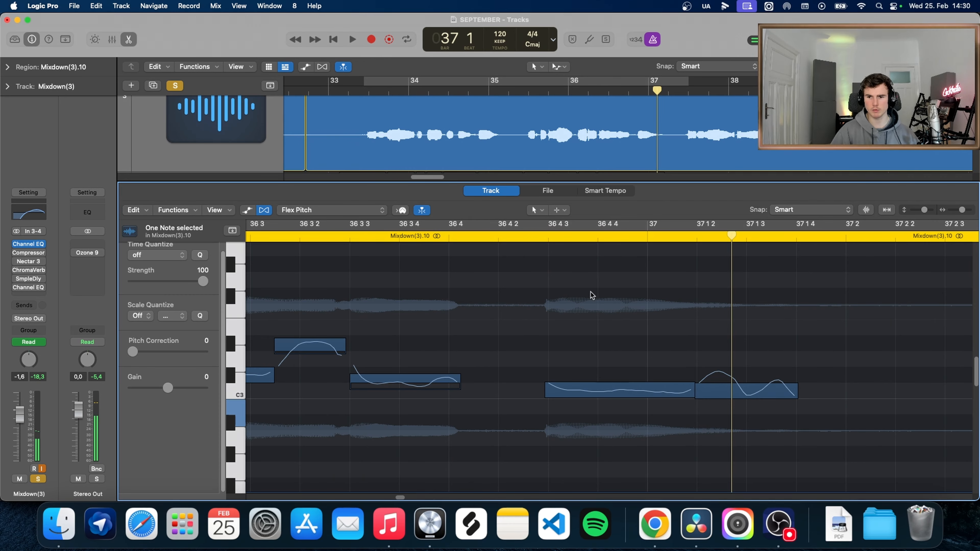
- Play back the vocal from just before the long note near 35 4 to check its pitch
drag(961, 209, 959, 210)
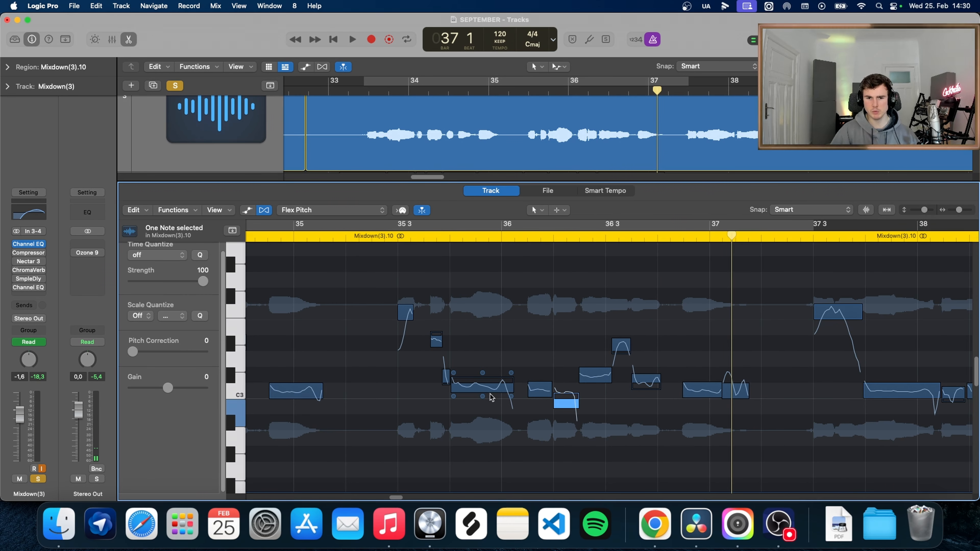
click(446, 226)
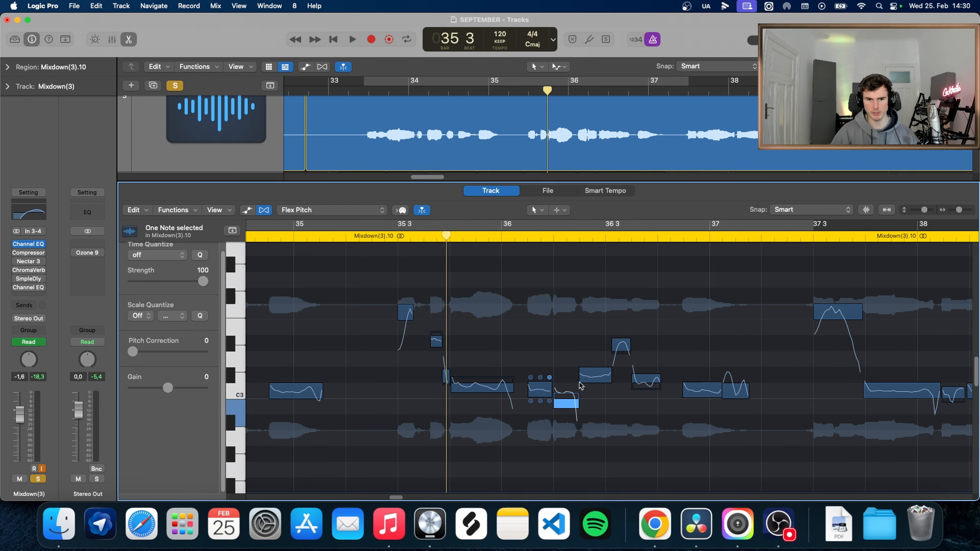
drag(959, 209, 960, 210)
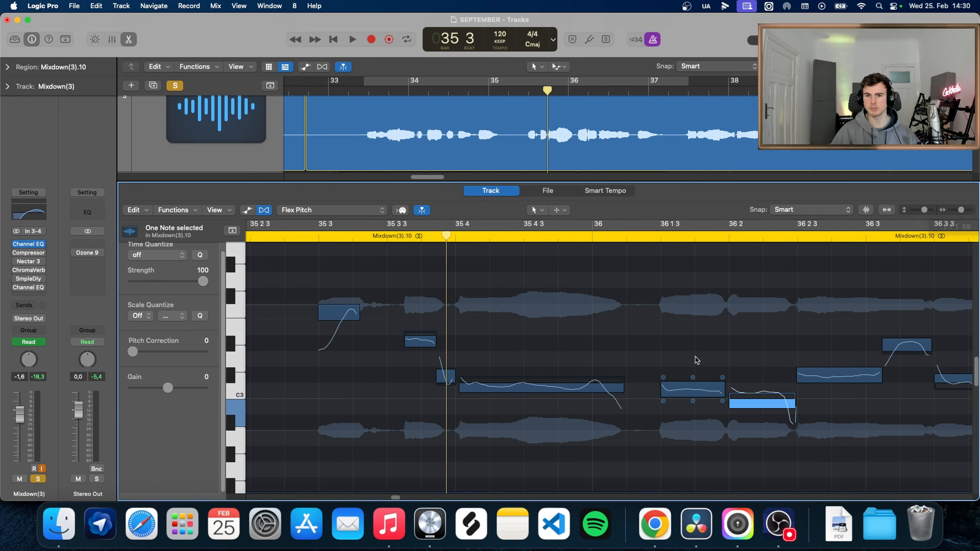
key(space)
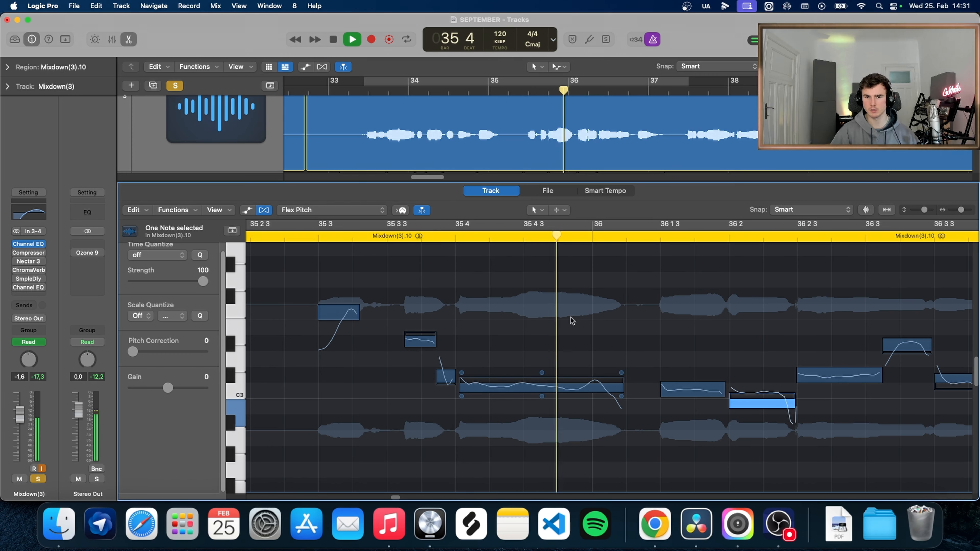
- Lower the fine pitch of the long note near 35 4 to about 12, checking it by ear
mouse_move(542, 373)
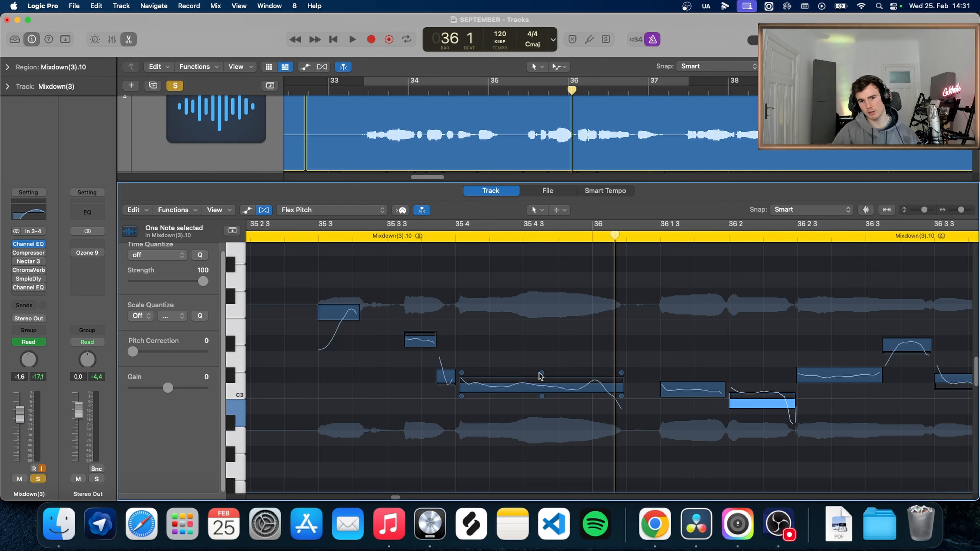
click(542, 374)
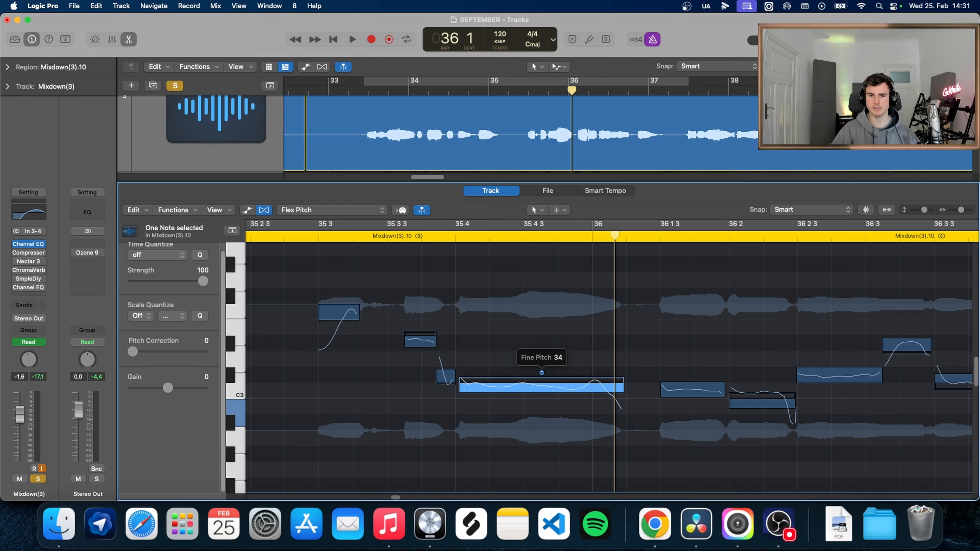
drag(542, 372, 542, 378)
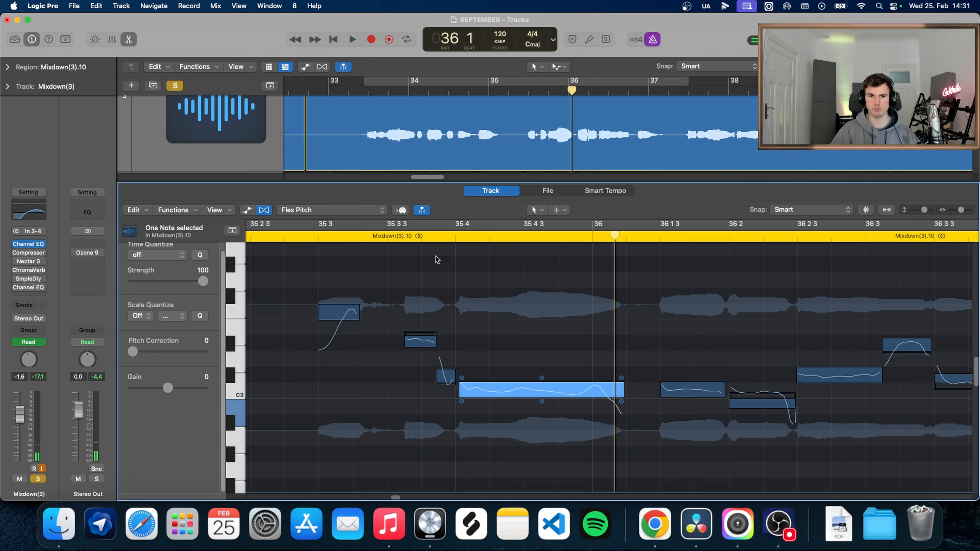
key(space)
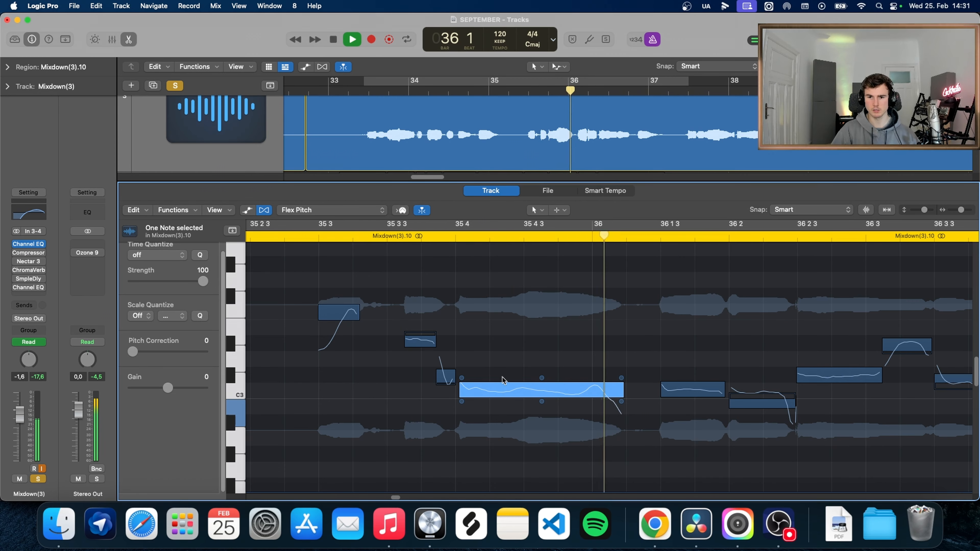
key(space)
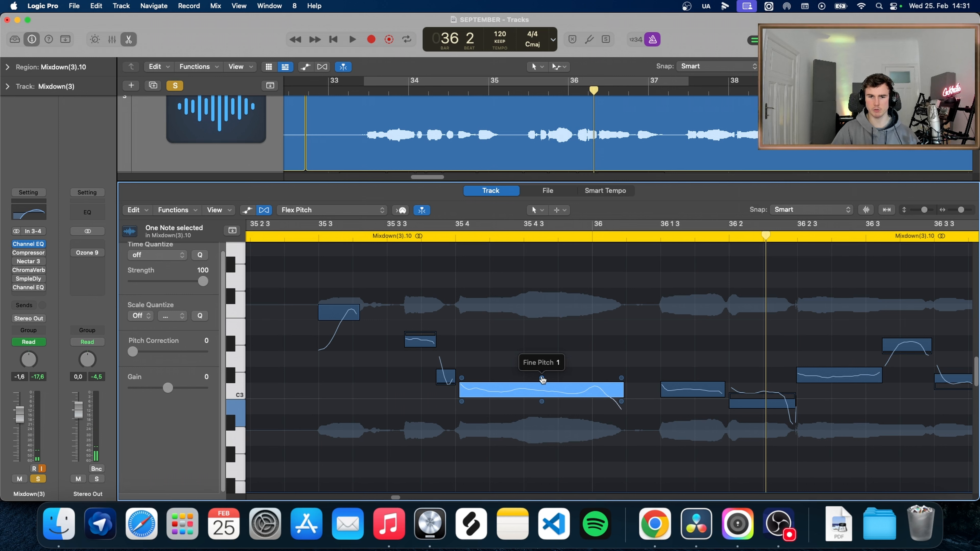
drag(542, 379, 542, 376)
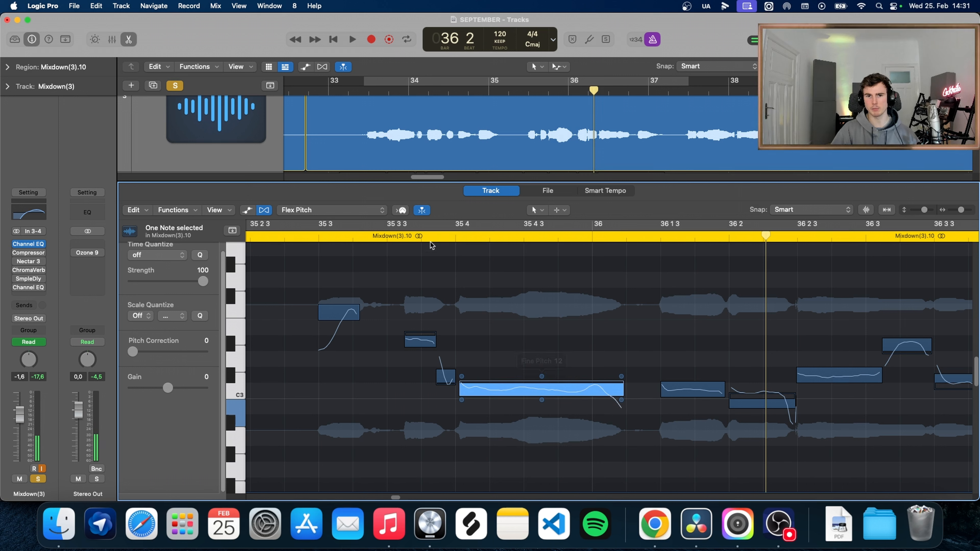
key(space)
key(space)
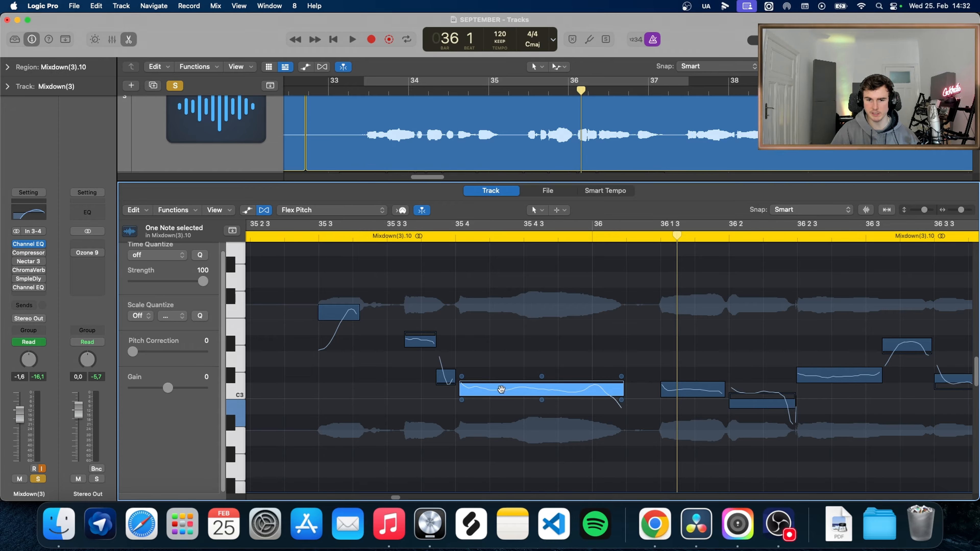
- Deselect the note and play back the phrase around bar 36 to check the pitch correction
click(644, 395)
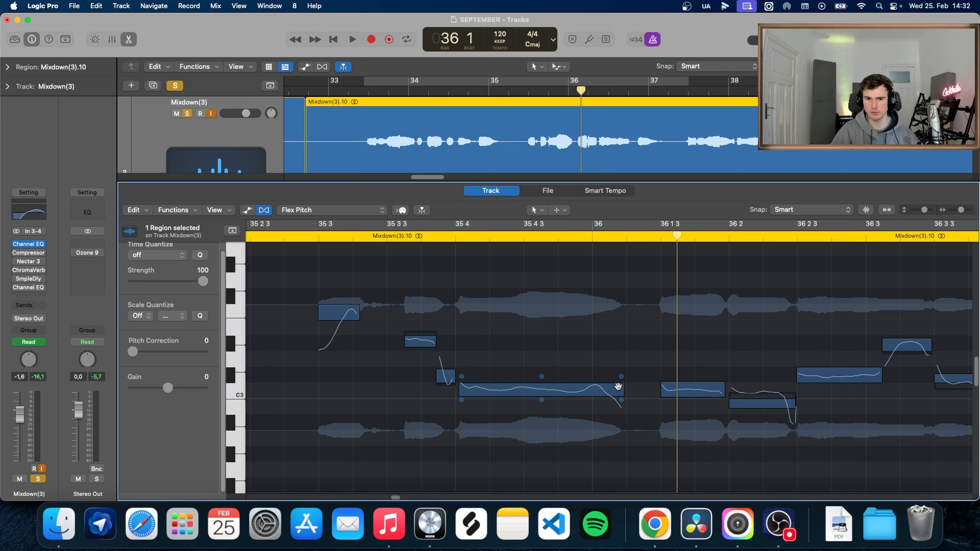
key(space)
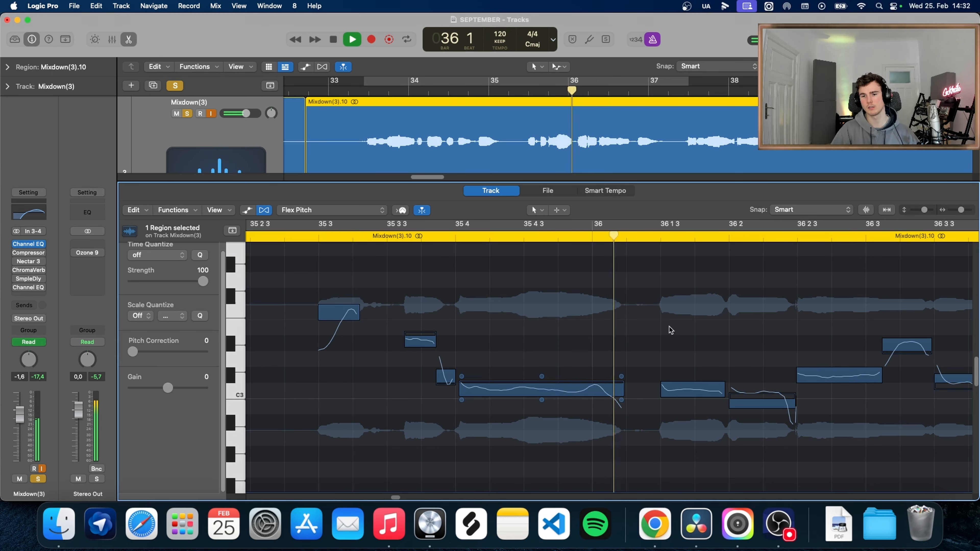
key(space)
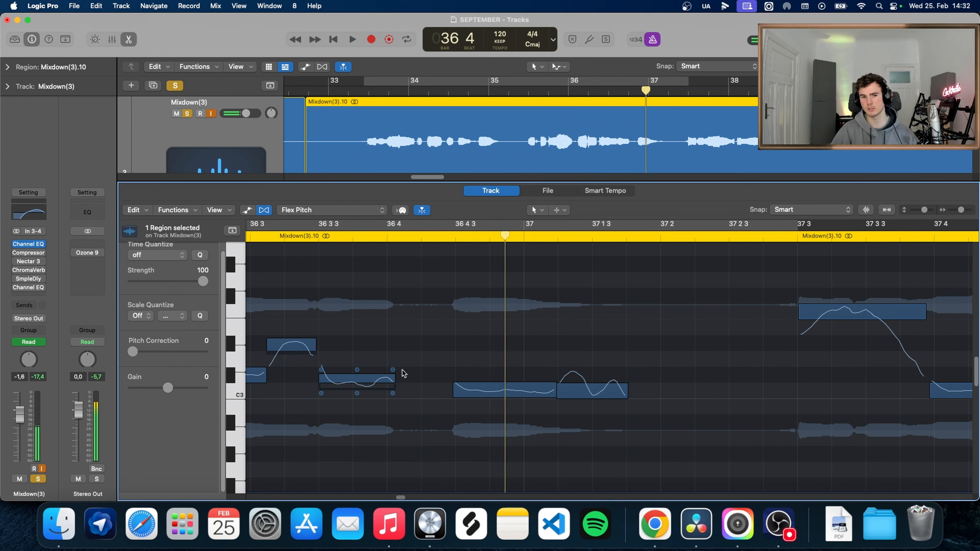
- Listen from the note near 36 3 and lower the fine pitch of the note near 36 3 3
click(291, 345)
key(space)
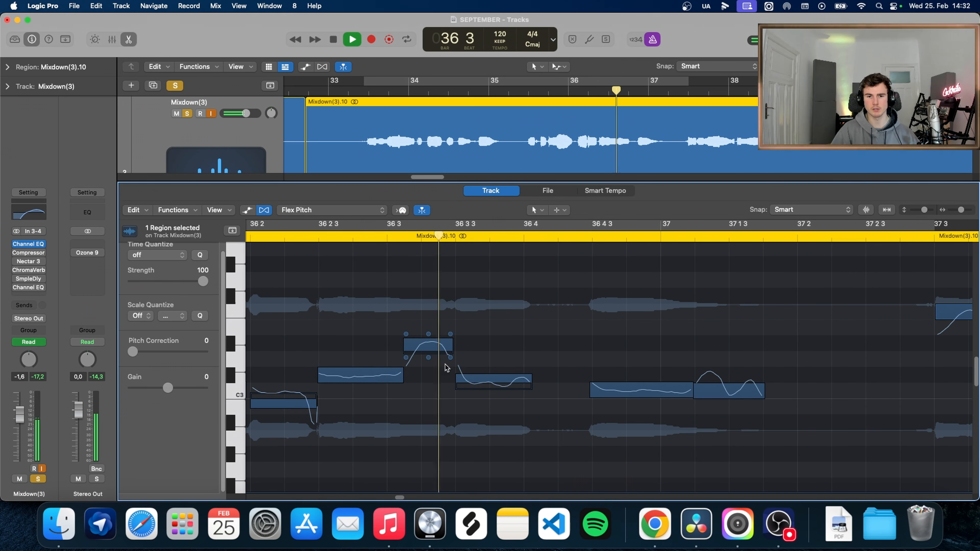
click(516, 381)
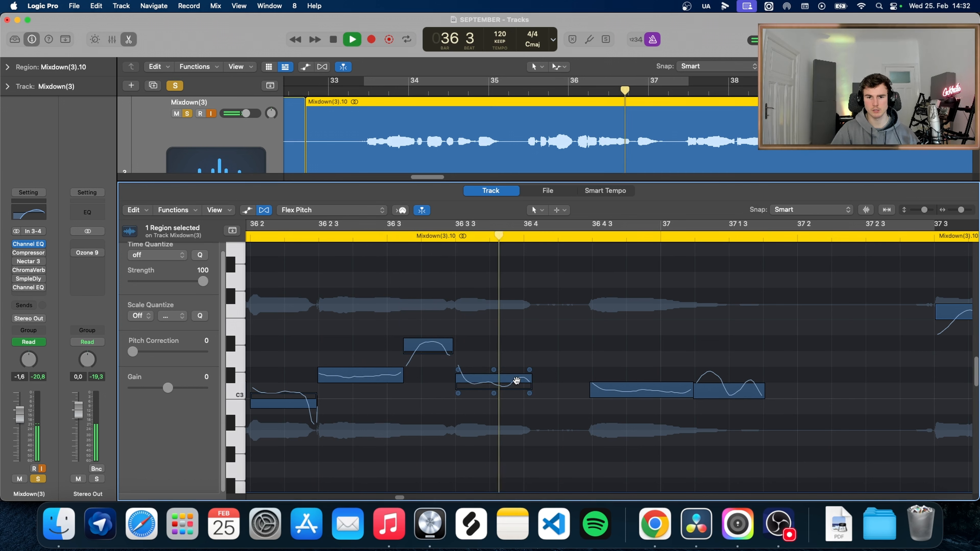
key(space)
drag(494, 370, 496, 506)
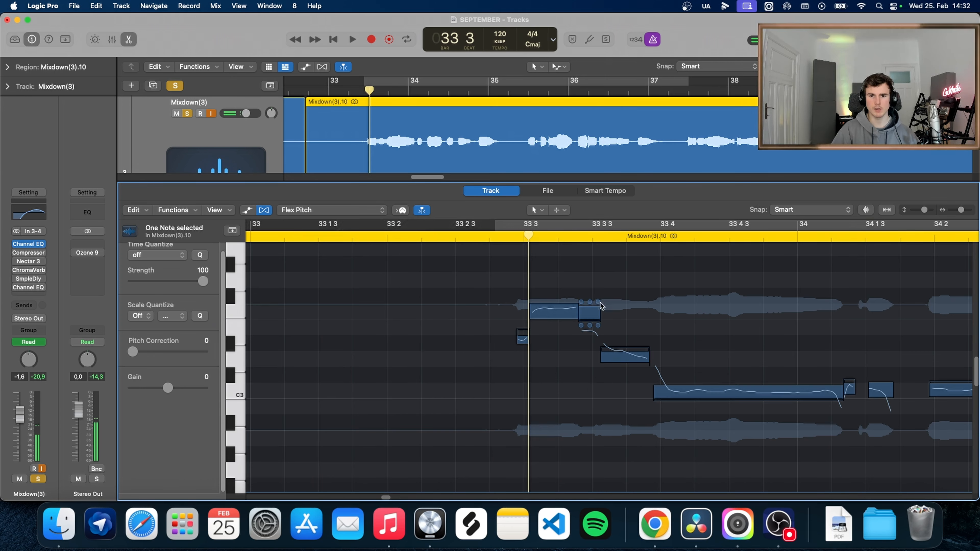
- Enlarge the Flex Pitch editor and raise the gain of the note starting at 33 3 to about 10 dB
scroll(661, 315, right, 3)
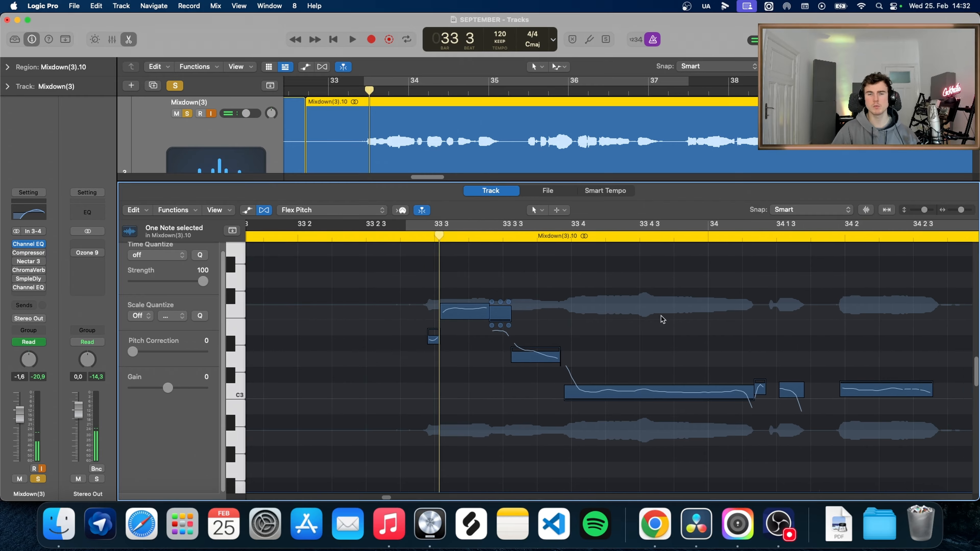
drag(960, 209, 957, 210)
scroll(631, 304, right, 2)
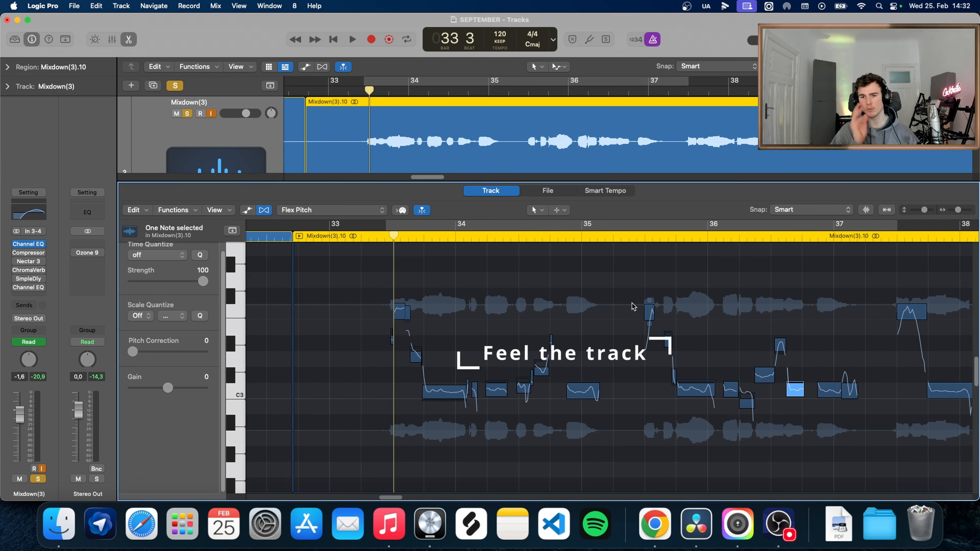
drag(920, 207, 921, 207)
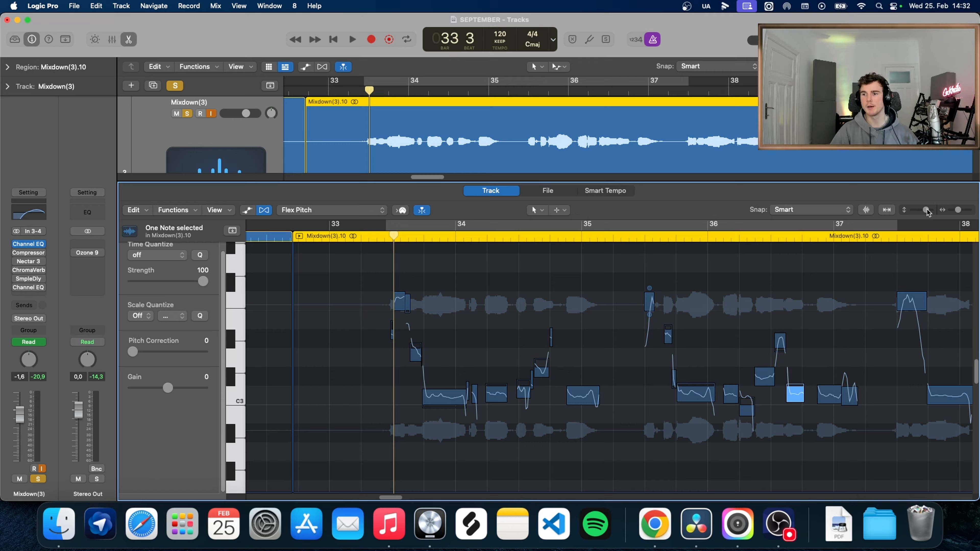
drag(926, 210, 920, 210)
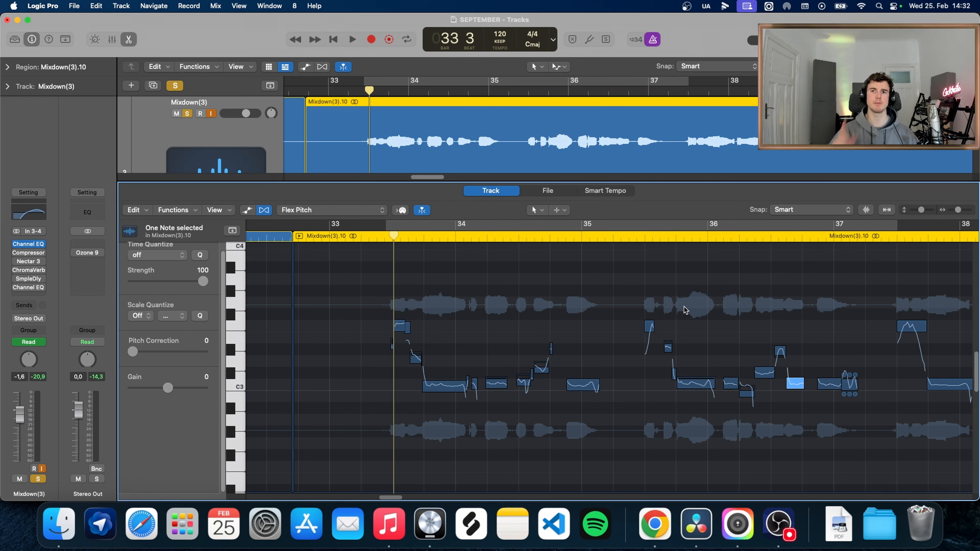
drag(697, 181, 695, 135)
drag(957, 164, 963, 163)
drag(397, 381, 389, 337)
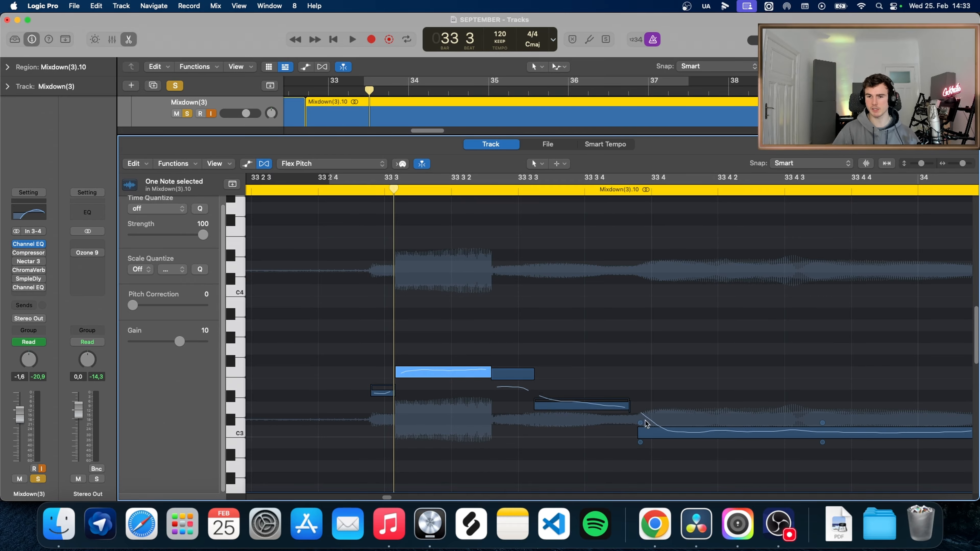
- Raise the gain of the note near 34 1 3 to about 12 dB and the note near 34 2 to about 8.5 dB
scroll(737, 400, right, 8)
drag(388, 439, 388, 434)
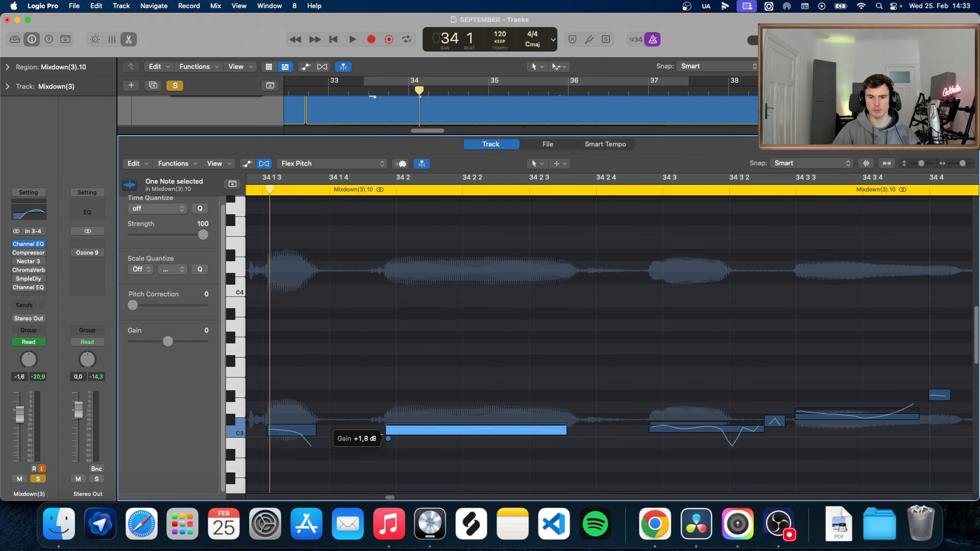
drag(269, 439, 269, 430)
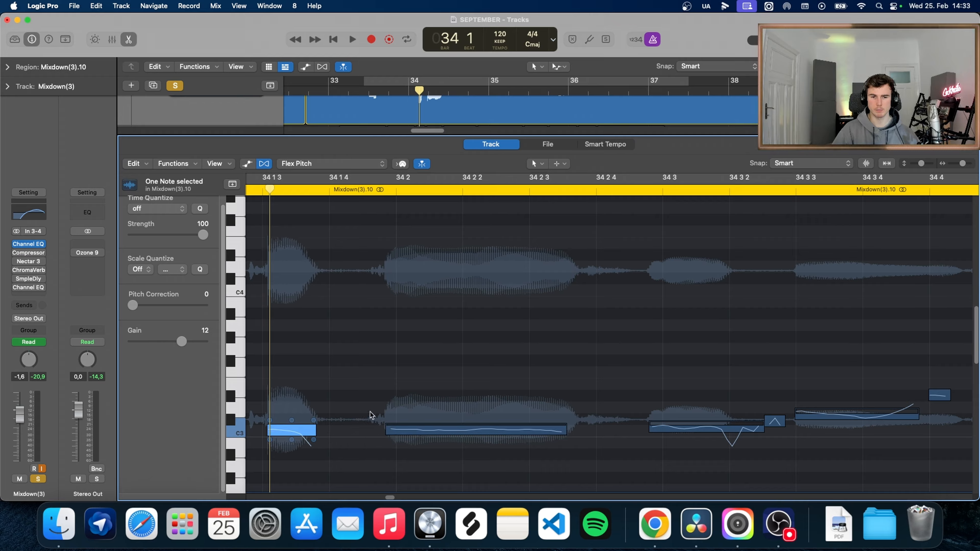
click(388, 438)
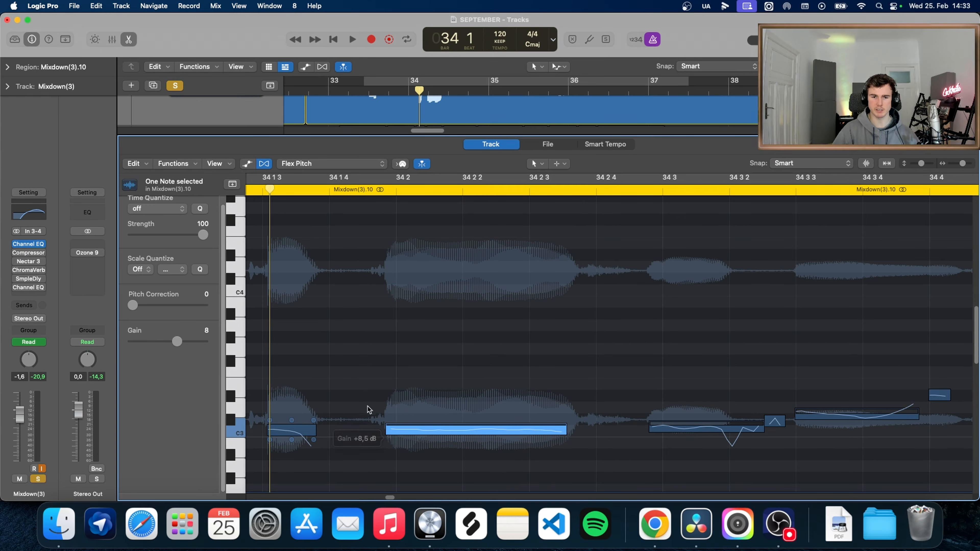
- Shrink the audio editor, turn off its Flex view, and show the Mixdown(3) waveform above the FINAL VOCALS track around bars 33 to 34
drag(420, 136, 413, 407)
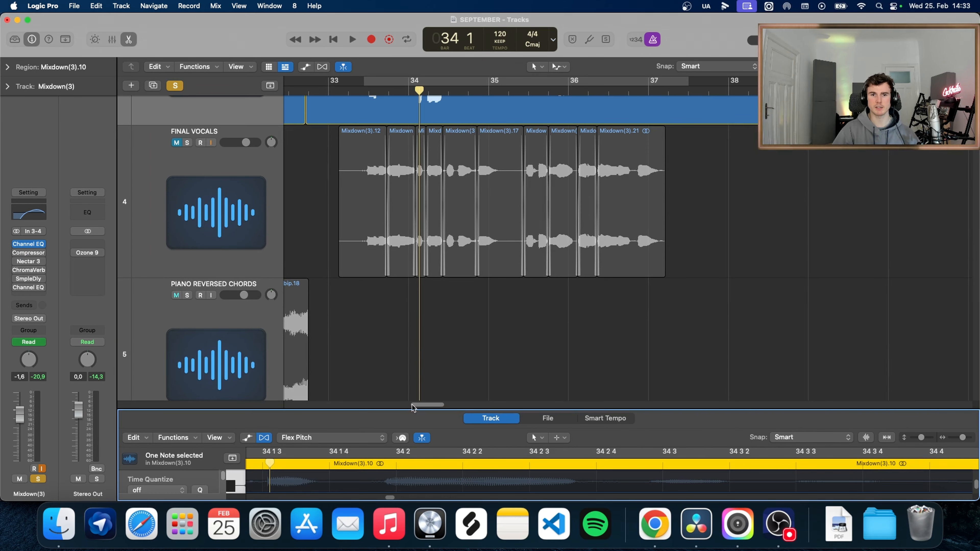
click(263, 437)
scroll(373, 323, up, 3)
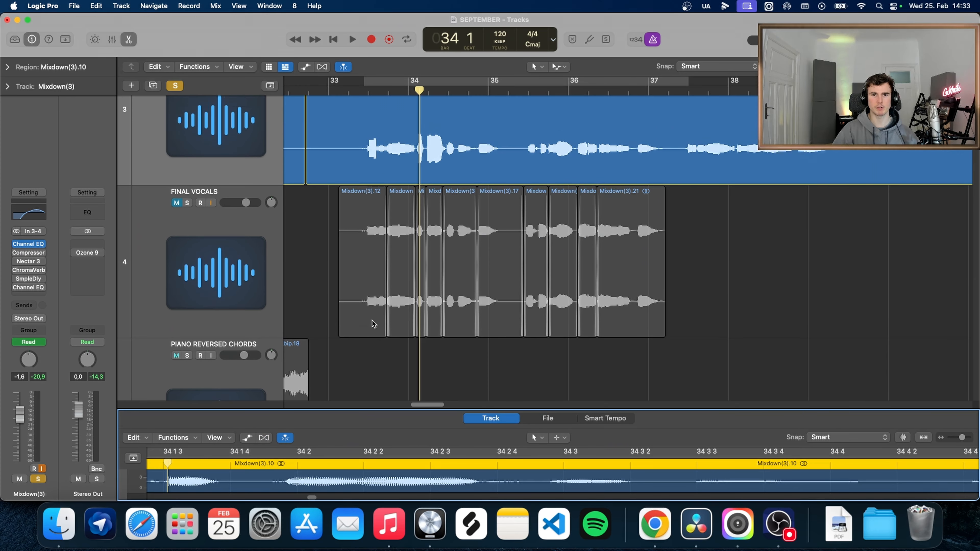
scroll(373, 323, up, 3)
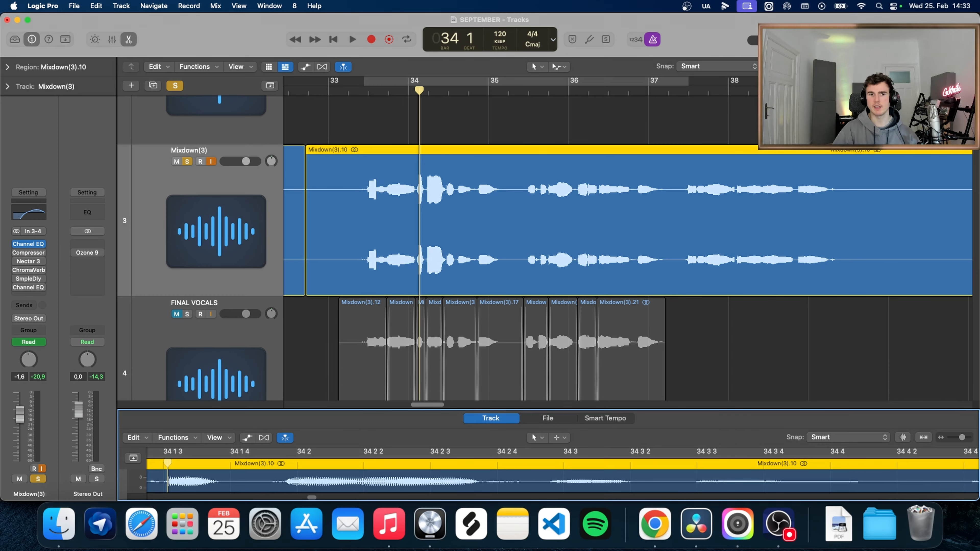
drag(956, 67, 962, 66)
scroll(689, 138, left, 6)
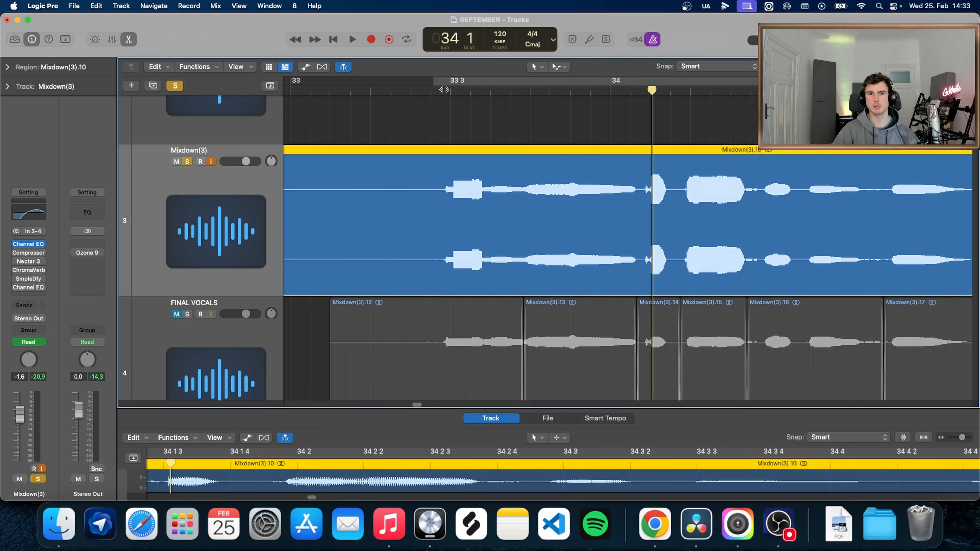
- Try splitting the Mixdown(3).10 region just after the boosted note at 33 3
drag(444, 90, 647, 107)
key(super+t)
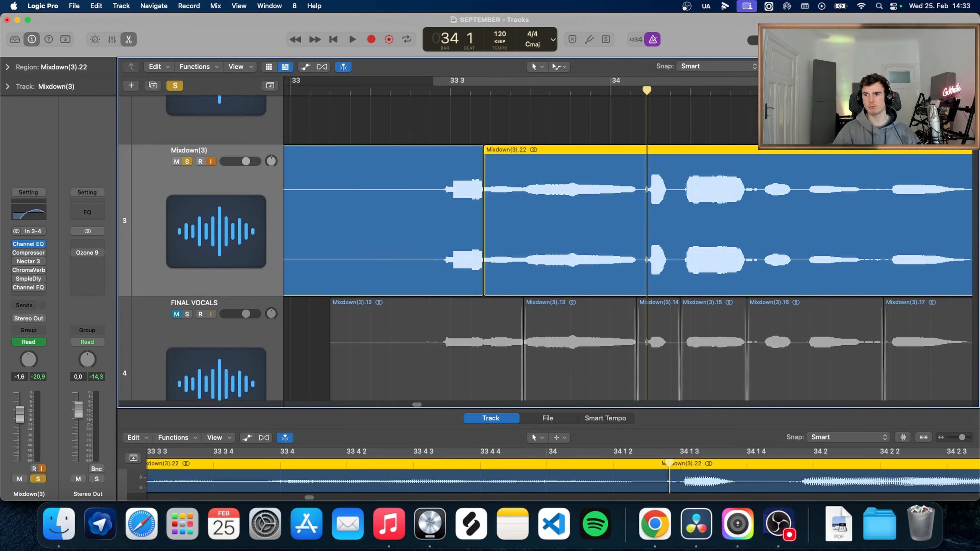
key(super+Left)
key(super+Left)
key(super+Left)
key(super+Left)
key(super+Left)
- Undo the region split and the gain boosts on the notes near 34 1 3 and 34 2
key(super+z)
key(super+z)
key(super+z)
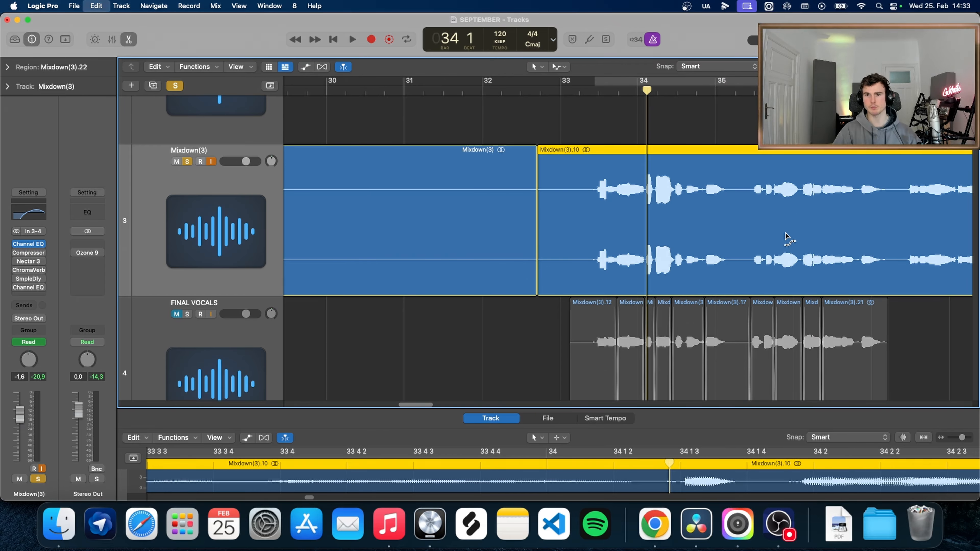
key(super+z)
key(super+z)
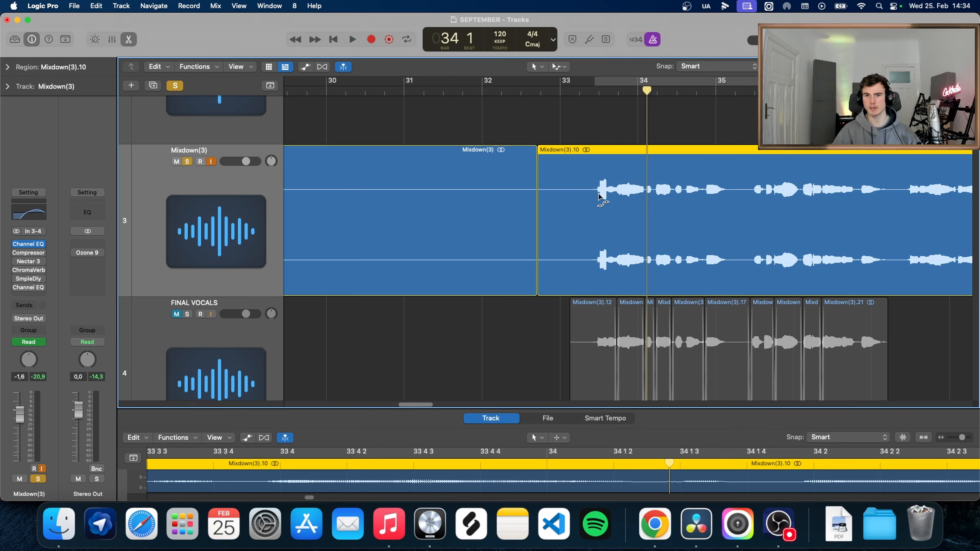
- Split the Mixdown(3).10 region right at the start of the vocal, just before 33 3
key(super+Right)
key(super+Right)
key(super+Right)
key(super+Right)
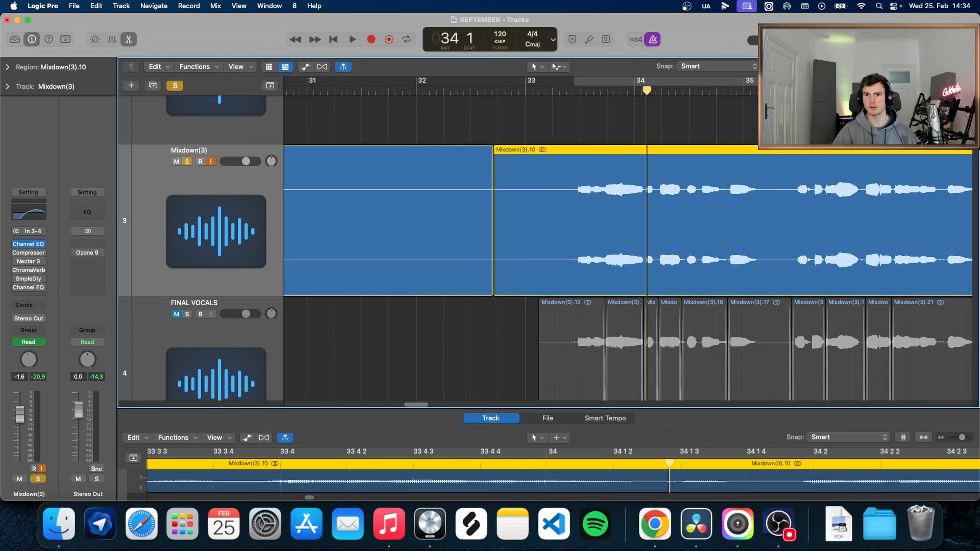
click(453, 91)
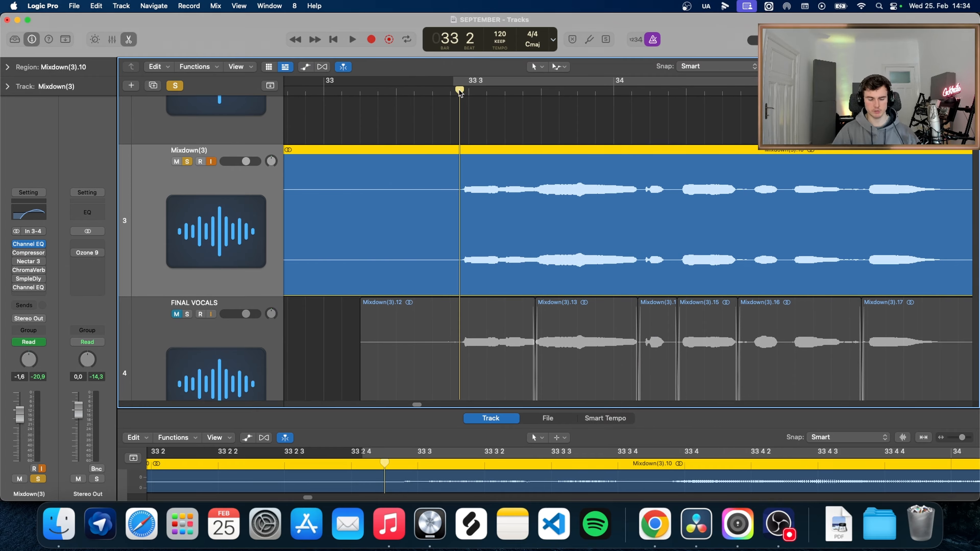
key(super+t)
- Split the Mixdown(3) vocal at the gaps between notes just before 33 4, near 34 1 2, near 34 1 4 and near 34 2 4
drag(459, 93, 537, 105)
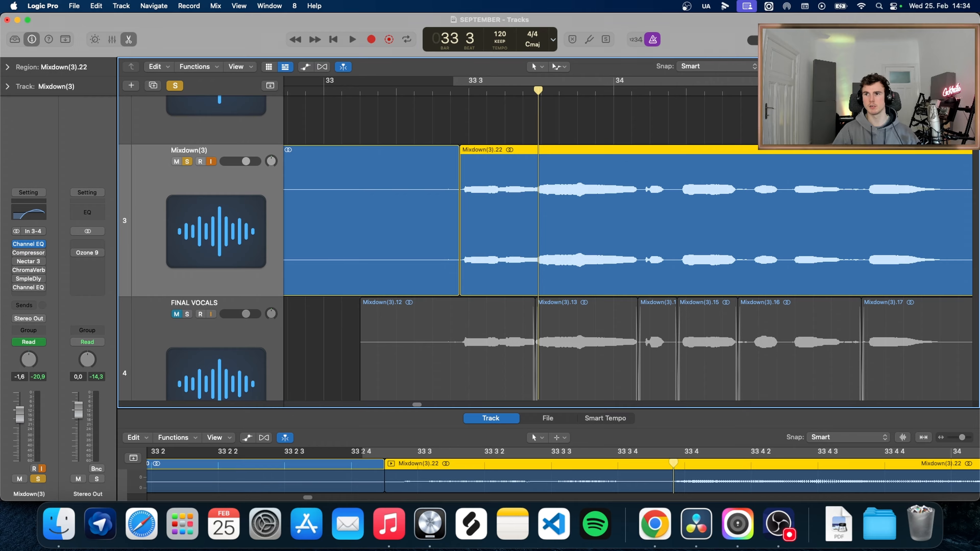
key(super+Down)
key(super+Down)
key(super+Down)
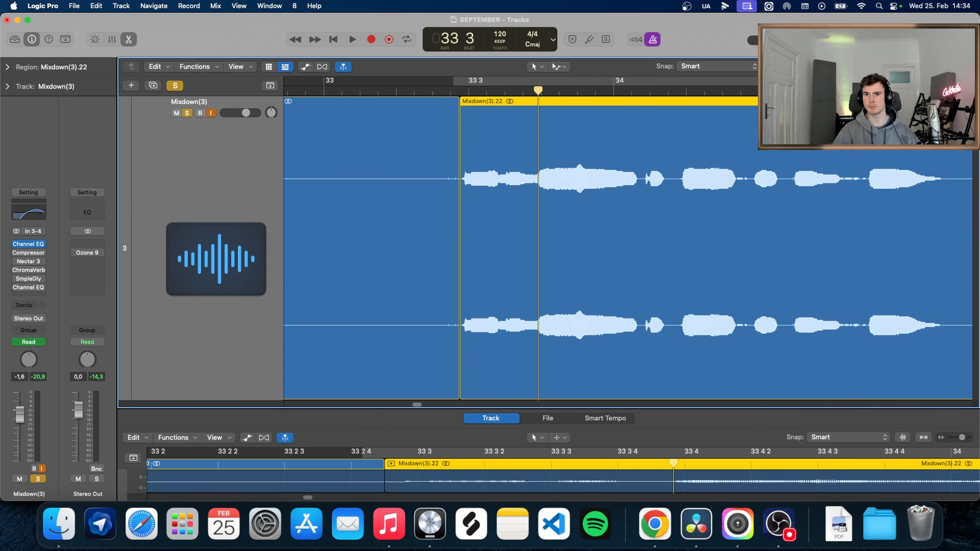
key(super+Left)
key(super+Left)
key(super+Left)
scroll(596, 153, right, 3)
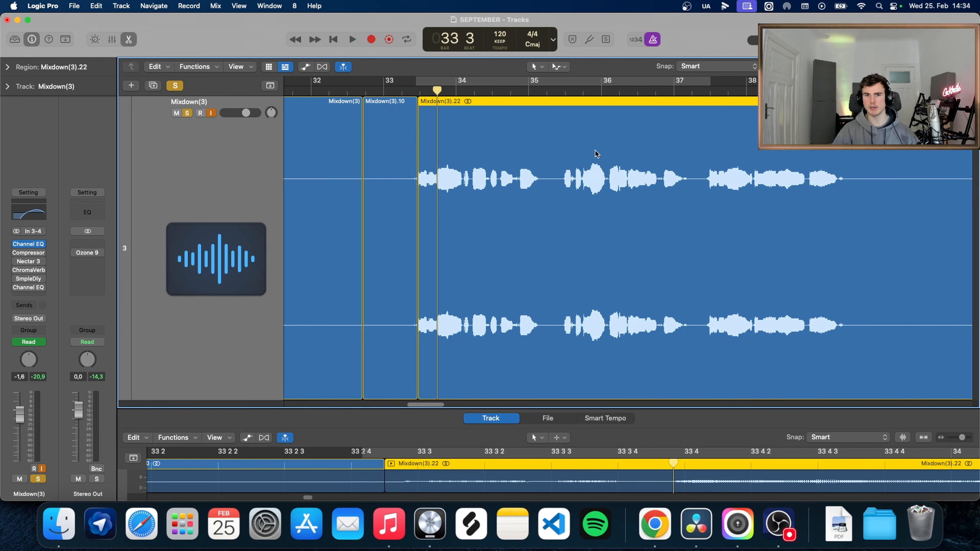
key(super+Right)
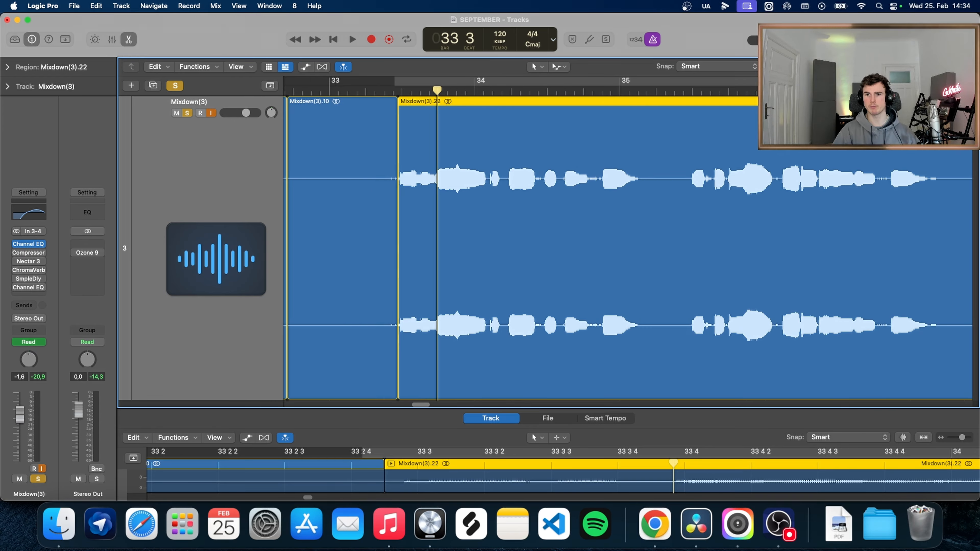
drag(437, 91, 600, 101)
key(super+t)
key(super+t)
key(super+t)
key(super+t)
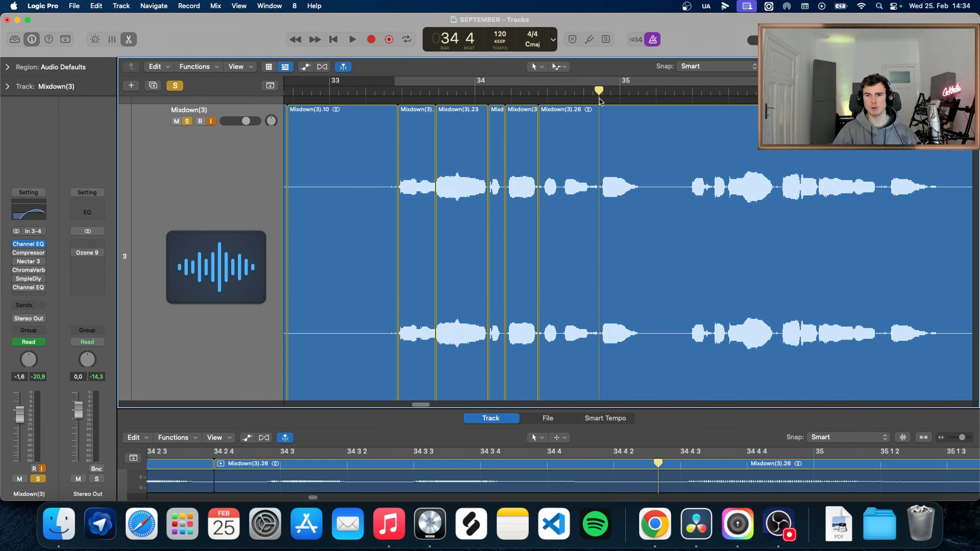
- Split the Mixdown(3).26 region near 34 4 2, just before the last note of the first phrase
click(581, 197)
key(super+t)
click(568, 209)
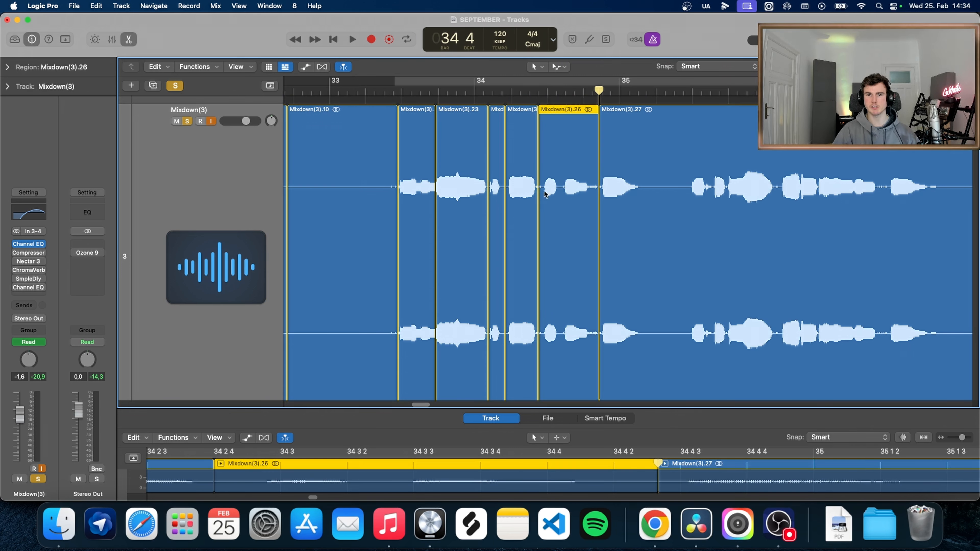
- Split the vocal just before 35 3, where the second phrase starts, and again just before 35 4
click(530, 193)
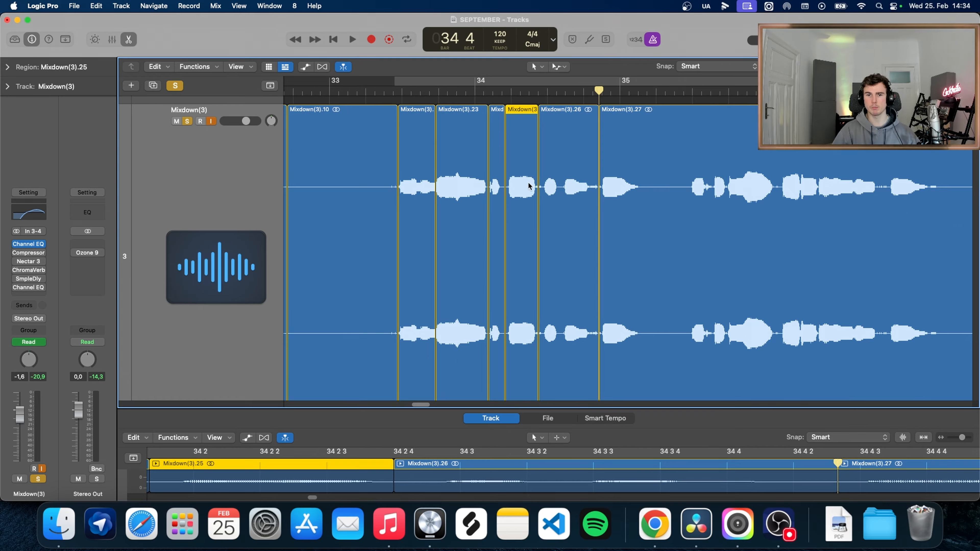
click(687, 94)
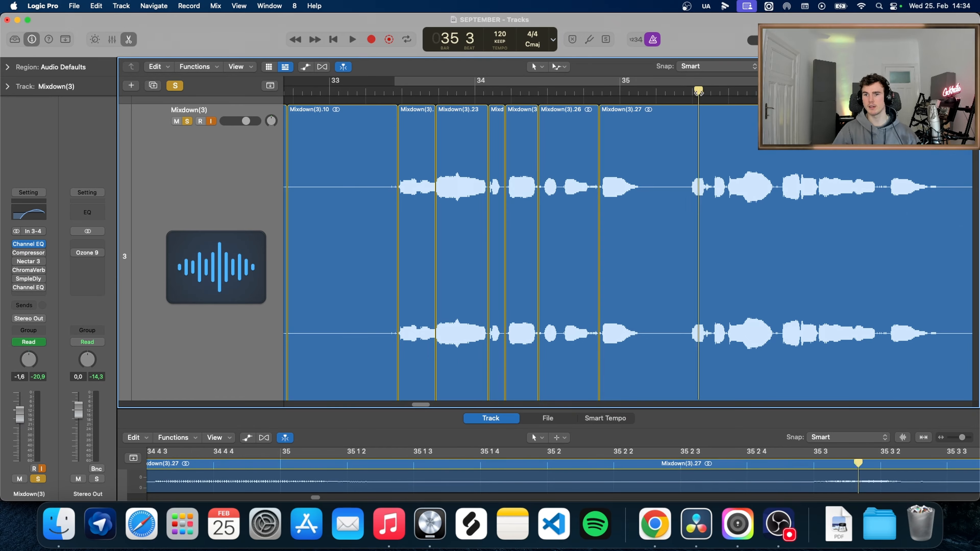
click(685, 133)
click(685, 133)
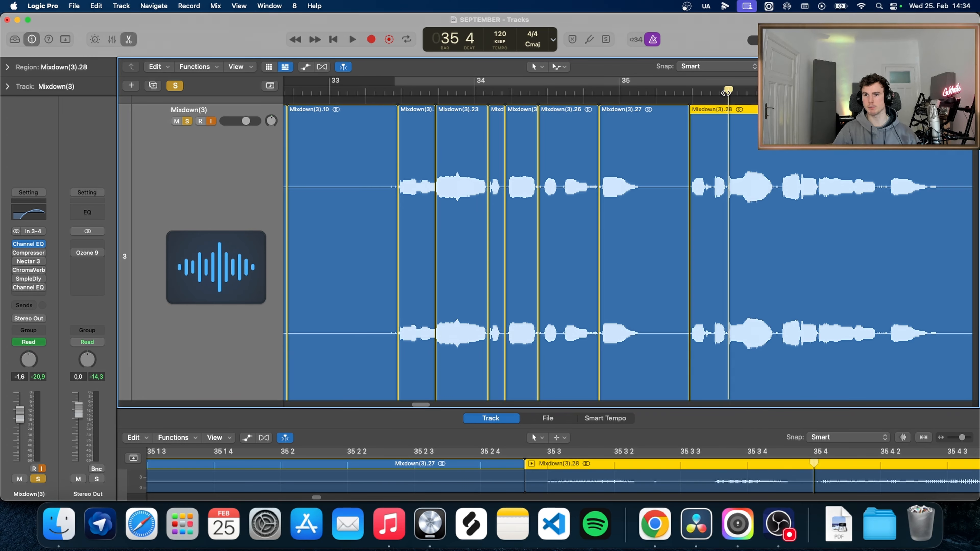
click(724, 146)
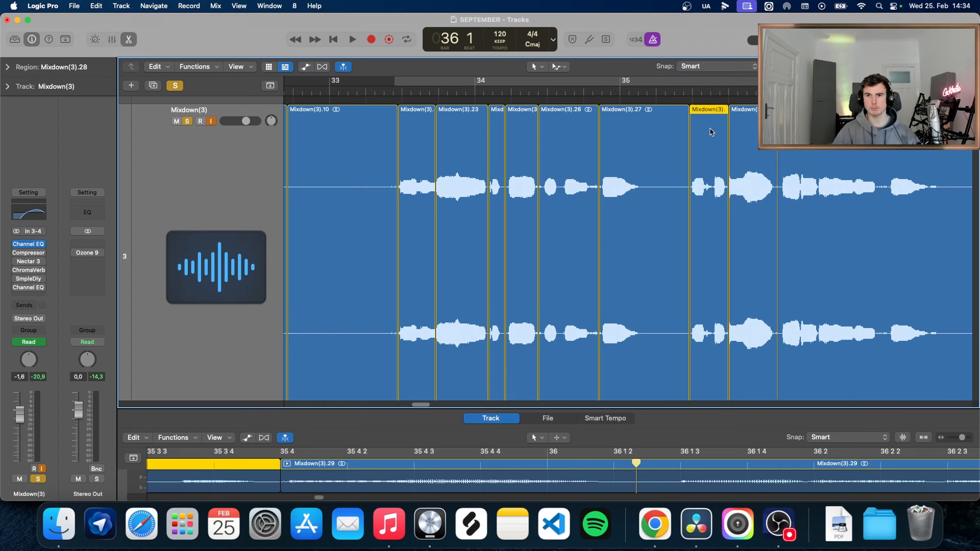
- Raise the gain of the four quieter regions Mixdown(3).22, .24, .26 and .28 to +8.7 dB
shift+click(563, 197)
shift+click(497, 201)
shift+click(416, 201)
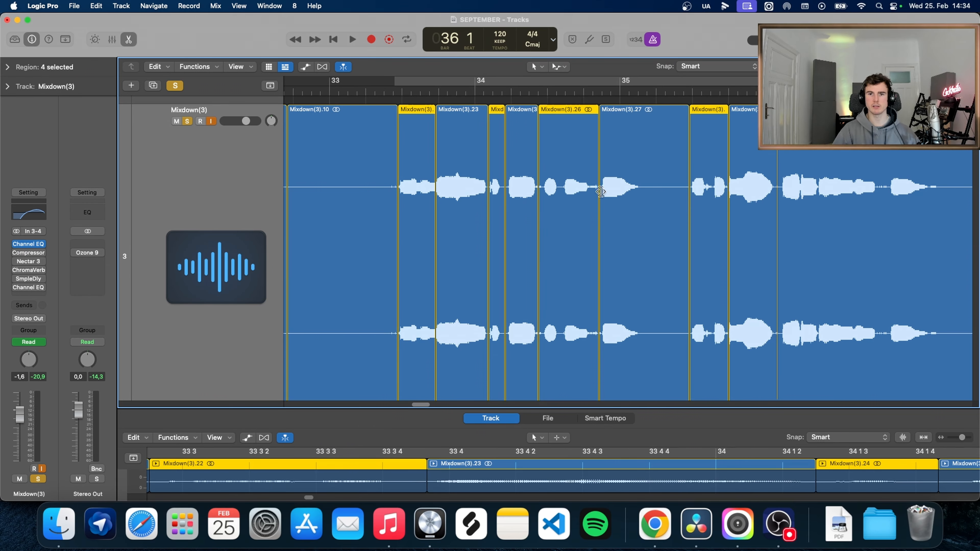
click(27, 73)
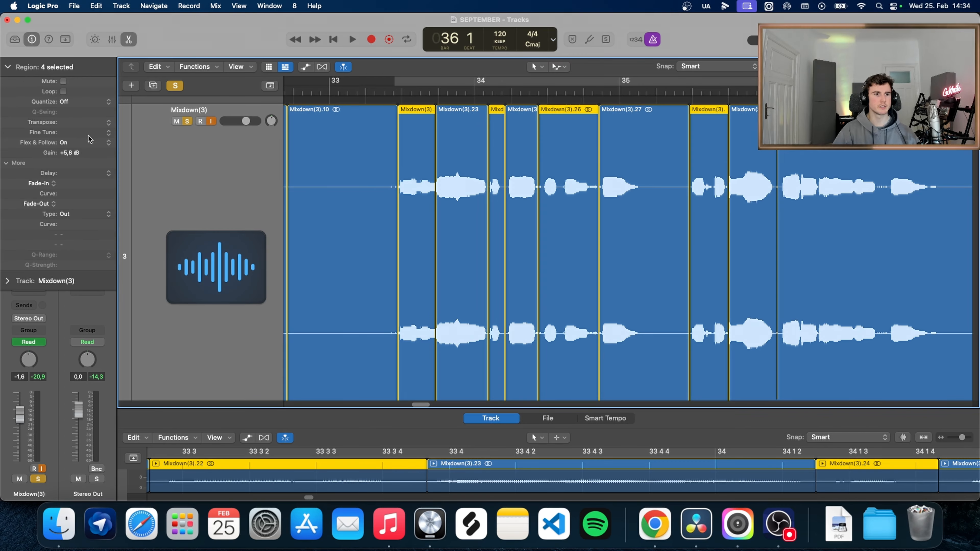
drag(84, 153, 86, 152)
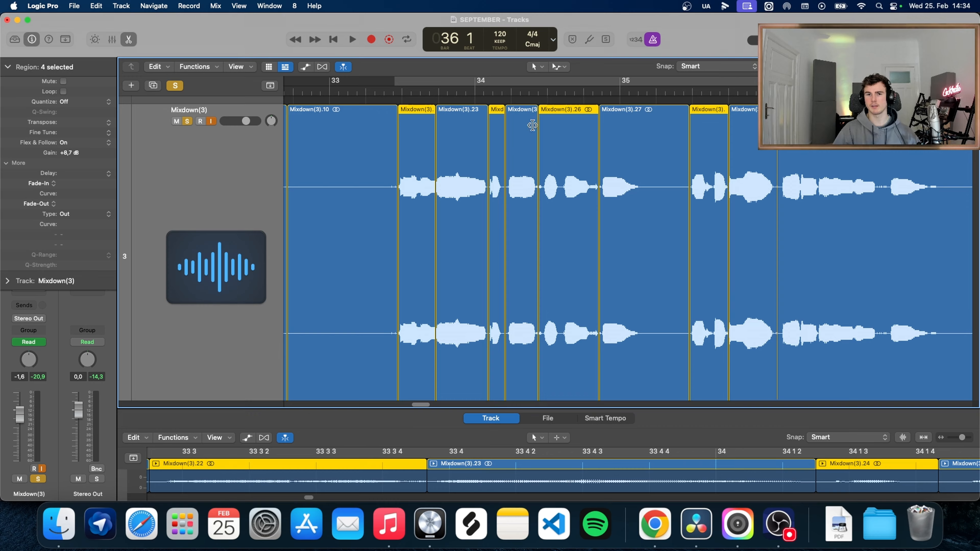
click(356, 202)
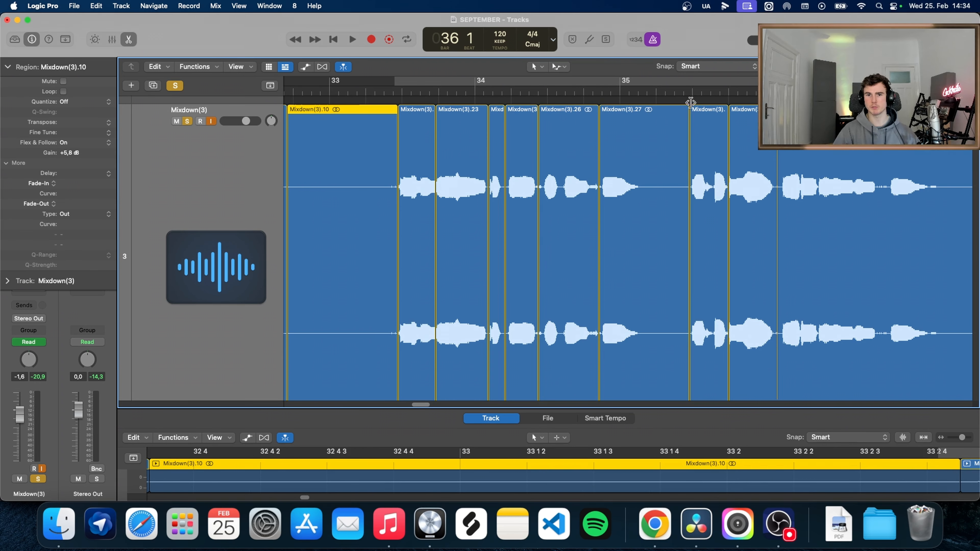
- Enlarge the audio editor, select the eight regions from Mixdown(3).10 to Mixdown(3).28, and add crossfades at their shared edges
scroll(436, 127, down, 5)
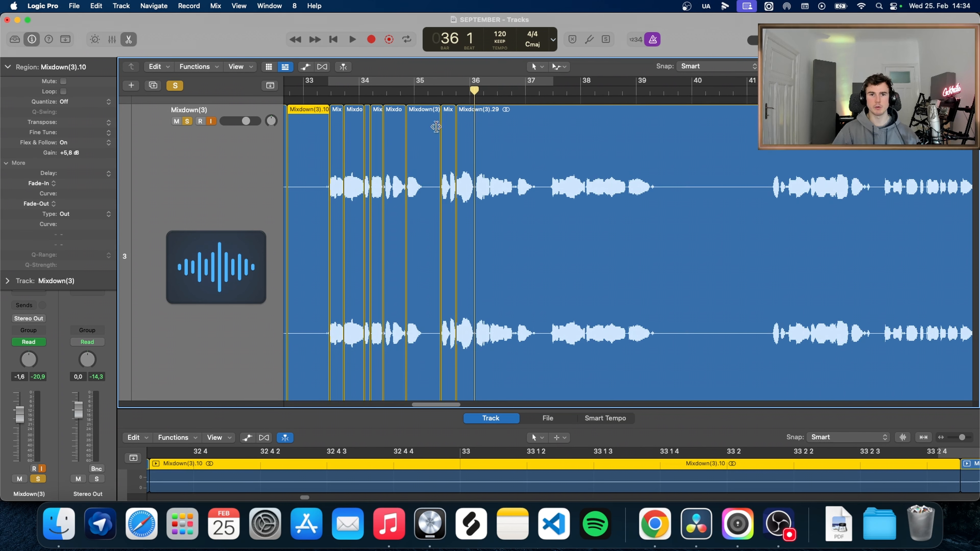
drag(343, 90, 331, 90)
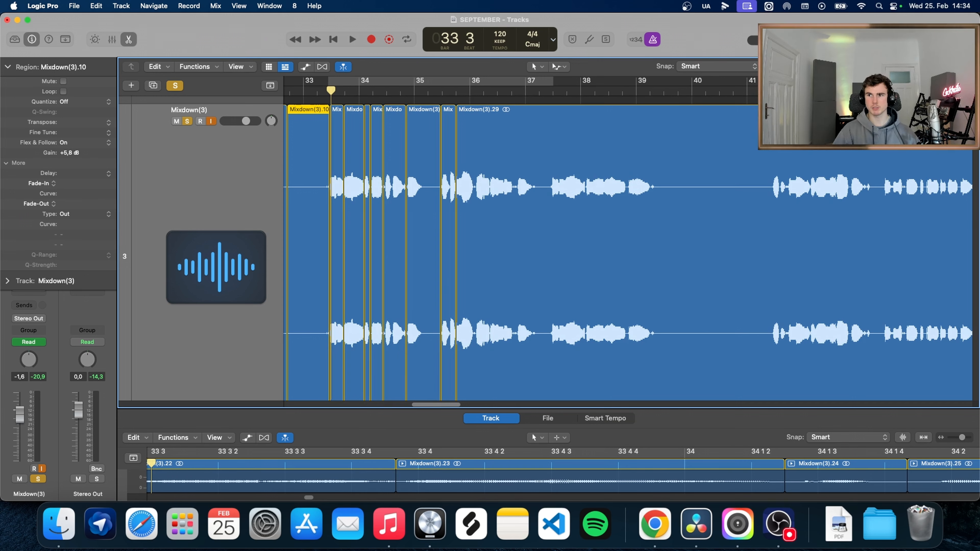
scroll(645, 181, up, 5)
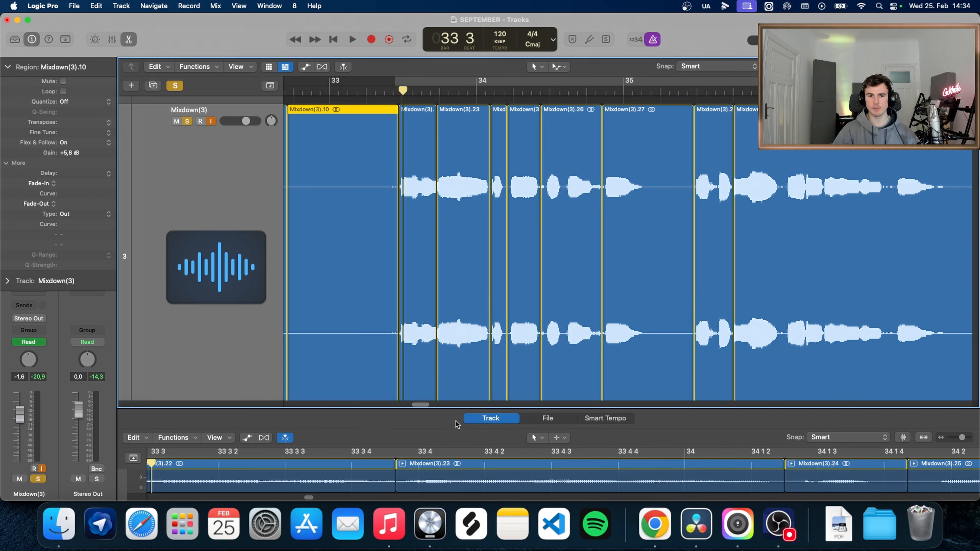
drag(447, 408, 453, 200)
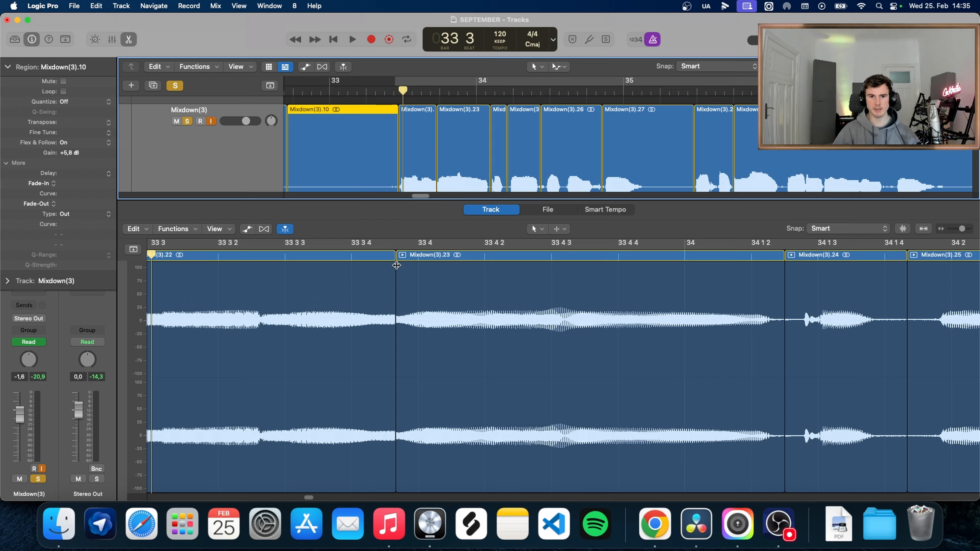
drag(385, 100, 701, 143)
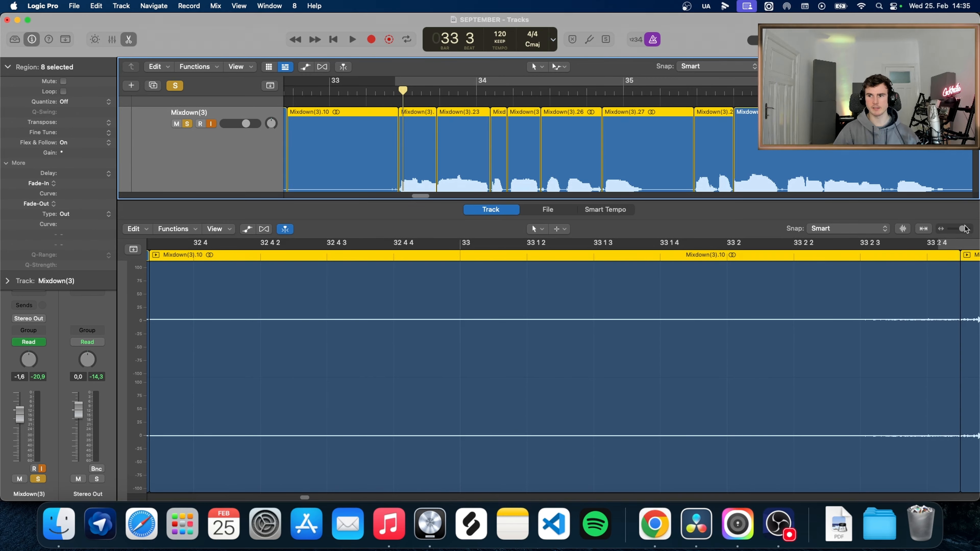
drag(962, 228, 960, 228)
key(space)
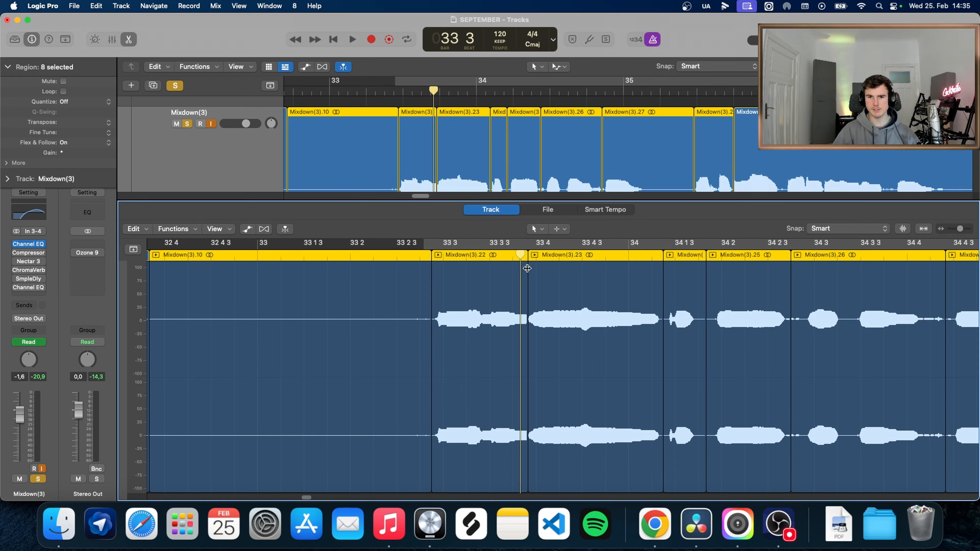
drag(526, 267, 530, 268)
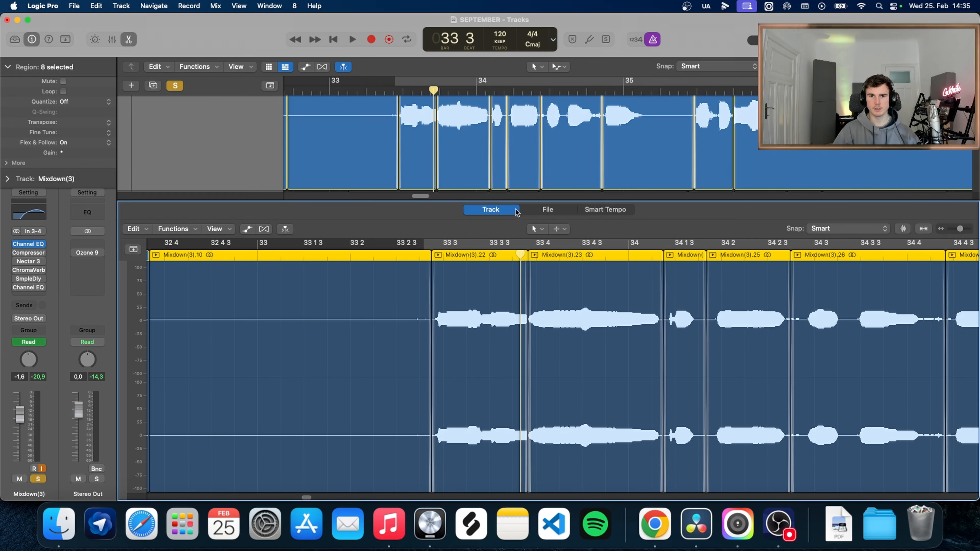
- Shrink the audio editor to show more of the waveform and return the playhead to 33 2, just before the vocal
drag(514, 201, 512, 340)
scroll(461, 178, up, 5)
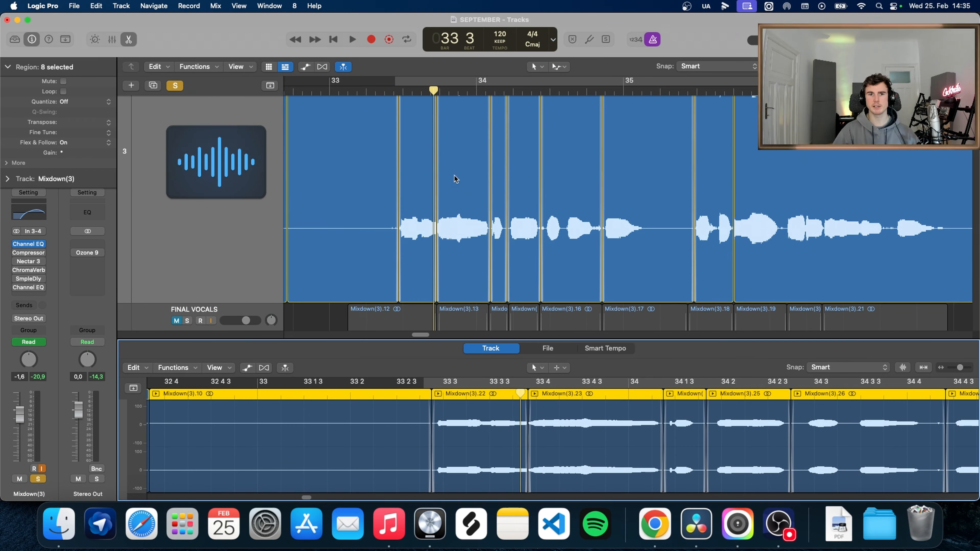
scroll(387, 140, up, 2)
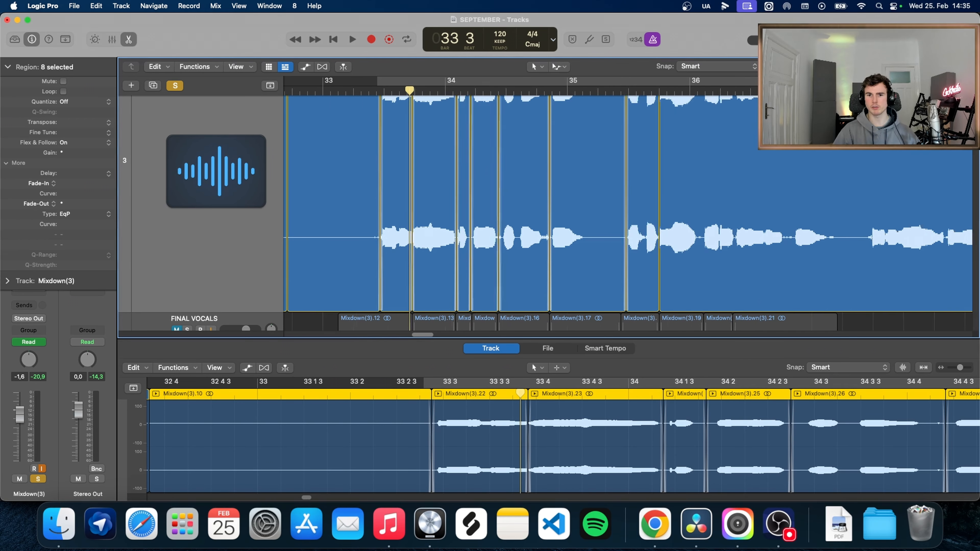
key(super+Left)
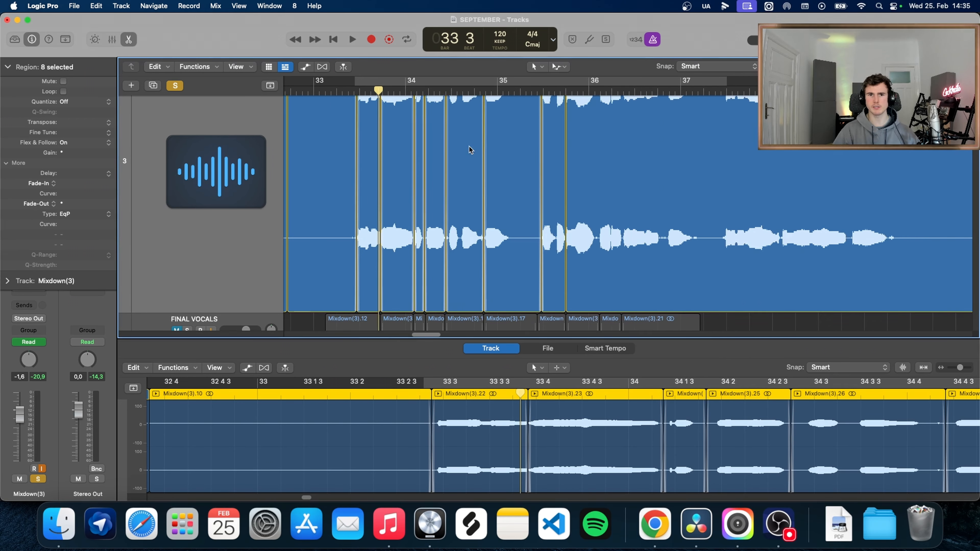
scroll(471, 151, up, 5)
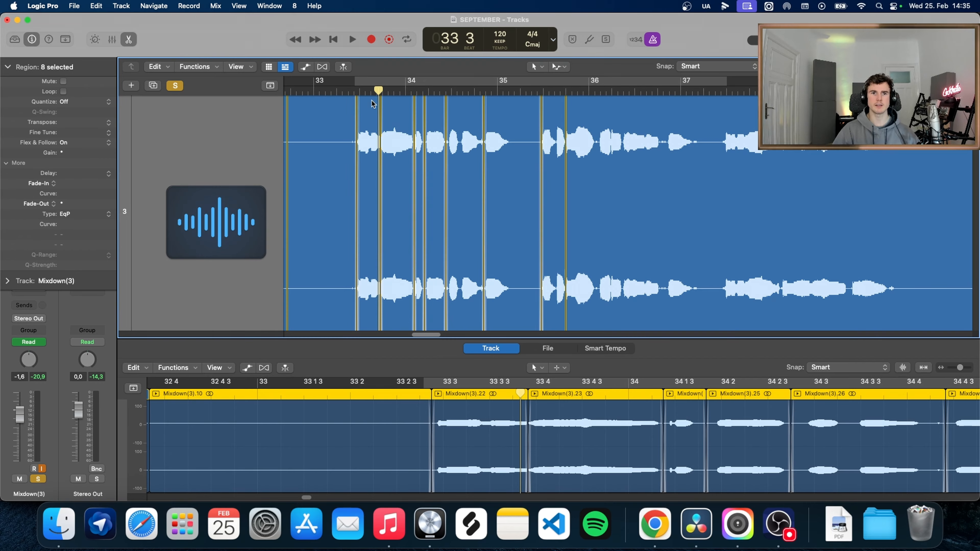
drag(372, 92, 356, 93)
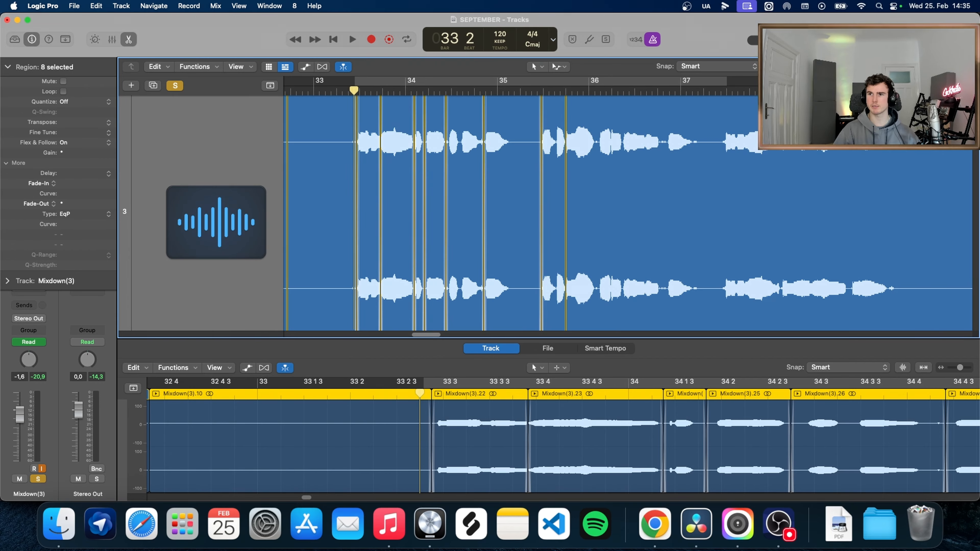
- Enlarge the tracks area further with bars 33 to 39 in view, and collapse the region parameters
key(super+Left)
key(super+Left)
scroll(428, 134, up, 2)
scroll(428, 134, down, 3)
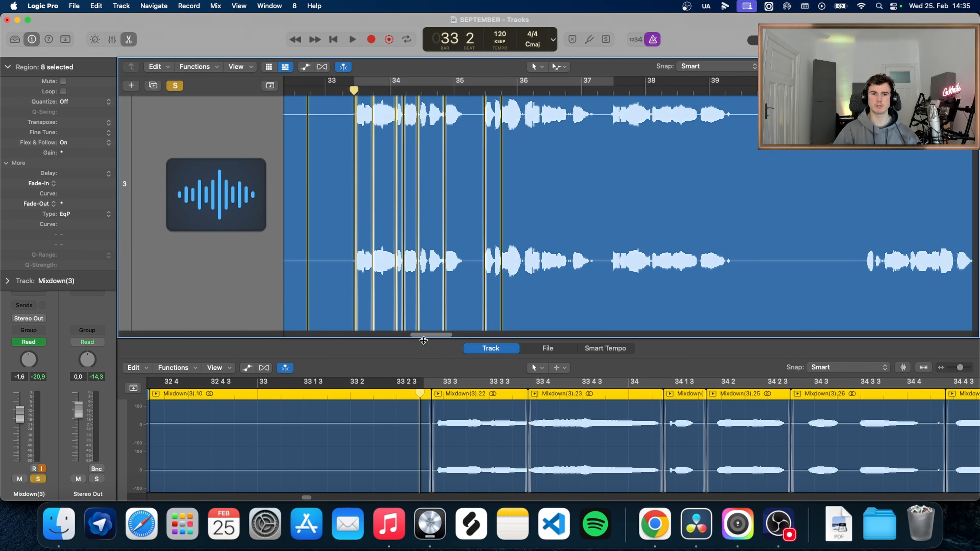
drag(414, 336, 414, 383)
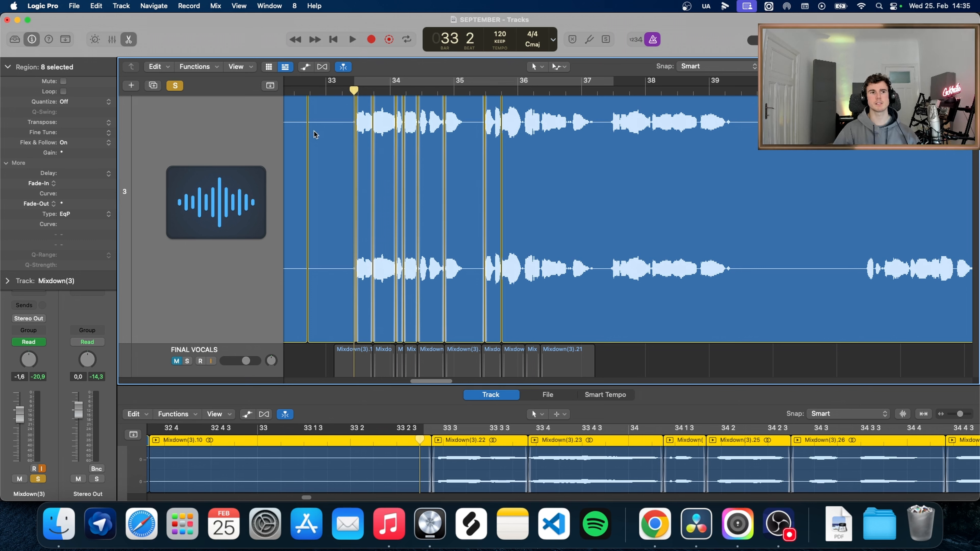
click(8, 68)
scroll(385, 169, up, 1)
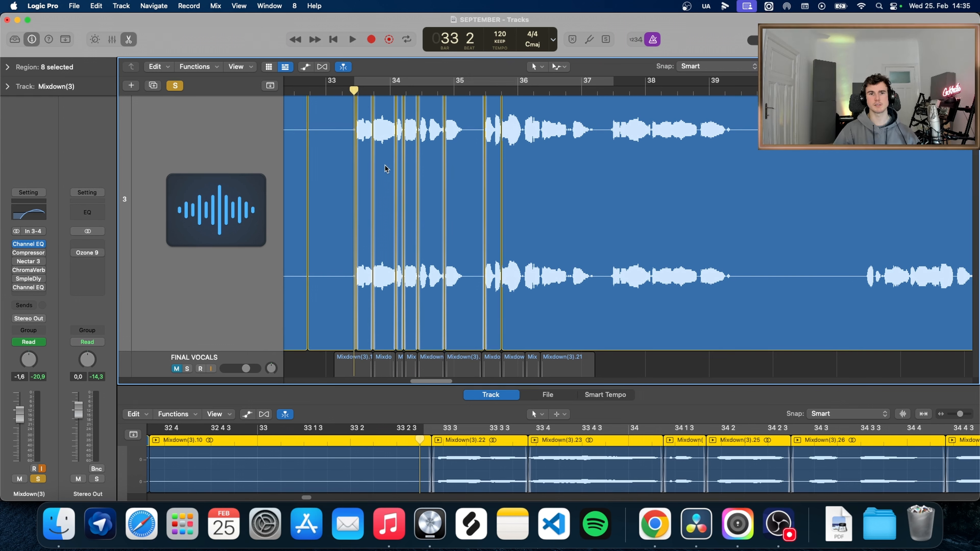
scroll(385, 169, up, 1)
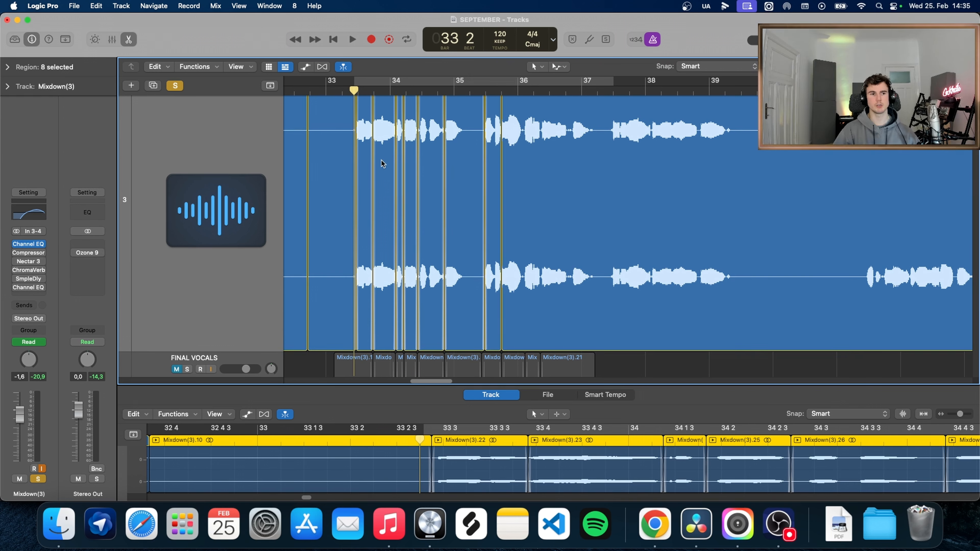
- Open the Compressor on the Mixdown(3) track and position its window below the upper waveform, with the playhead at 33 2
click(29, 253)
drag(520, 174, 548, 74)
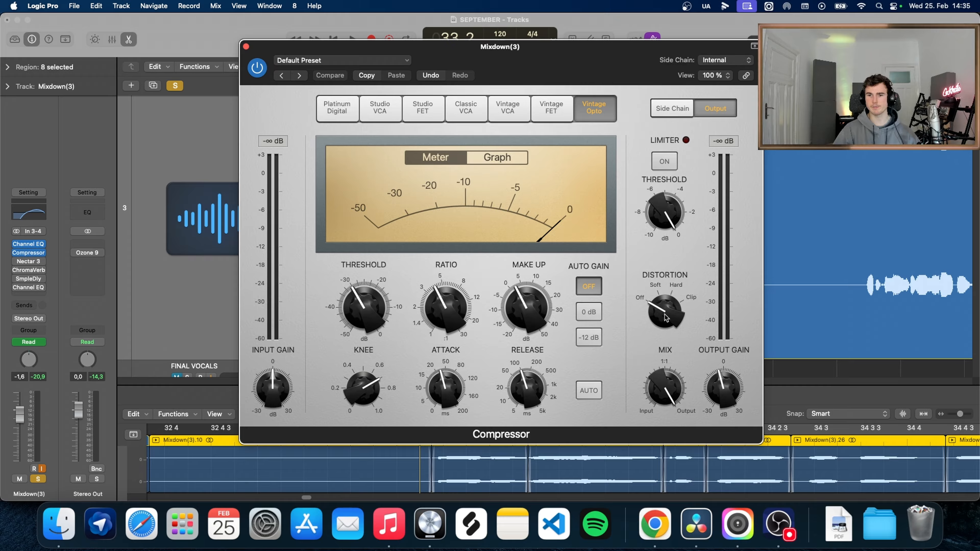
drag(603, 71, 728, 98)
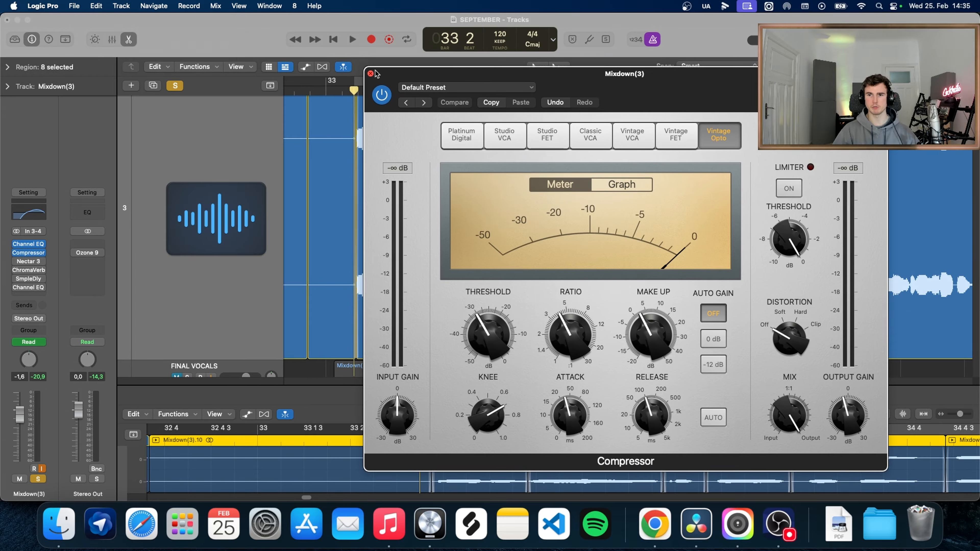
drag(692, 93, 621, 235)
click(354, 90)
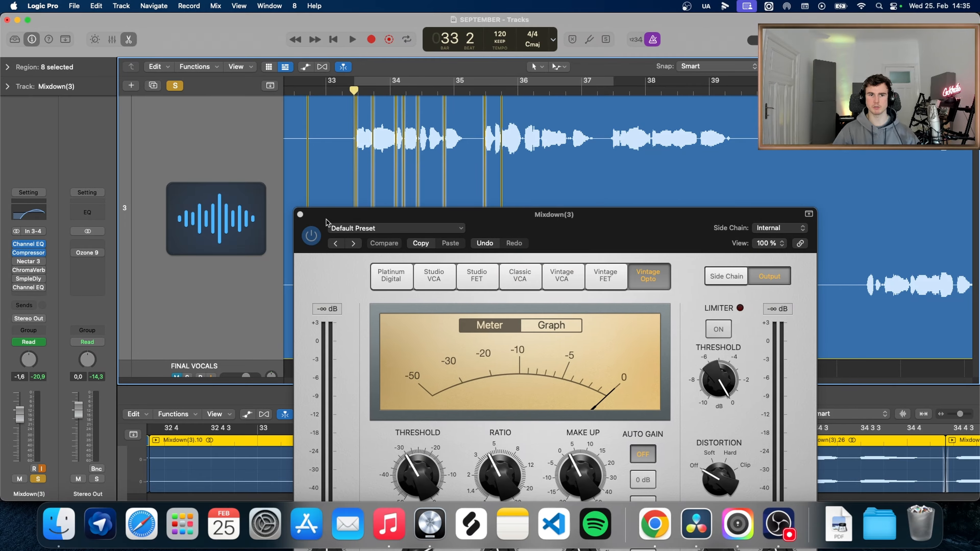
- Audition the Mixdown(3) vocal with the Compressor bypassed and enabled, showing its display as a graph, and close the plug-in
key(space)
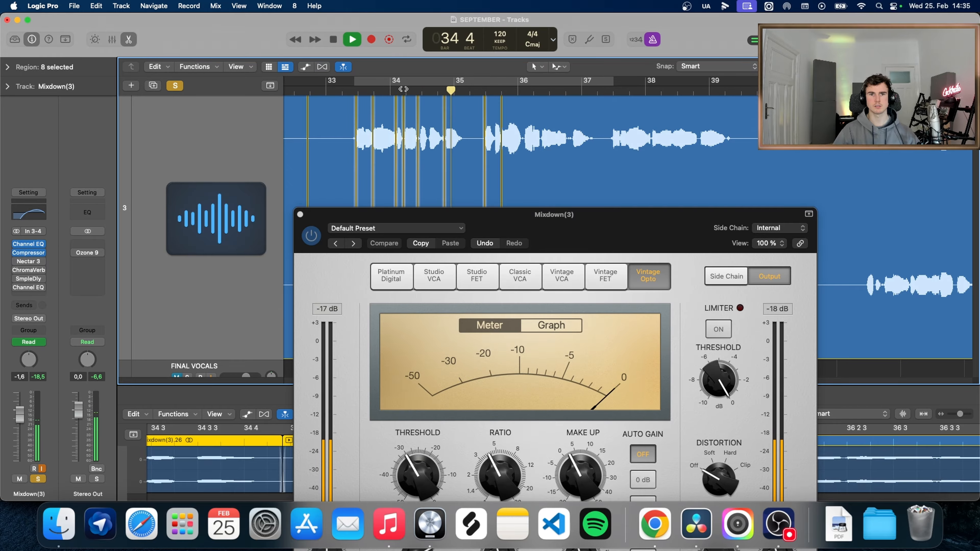
key(space)
key(space)
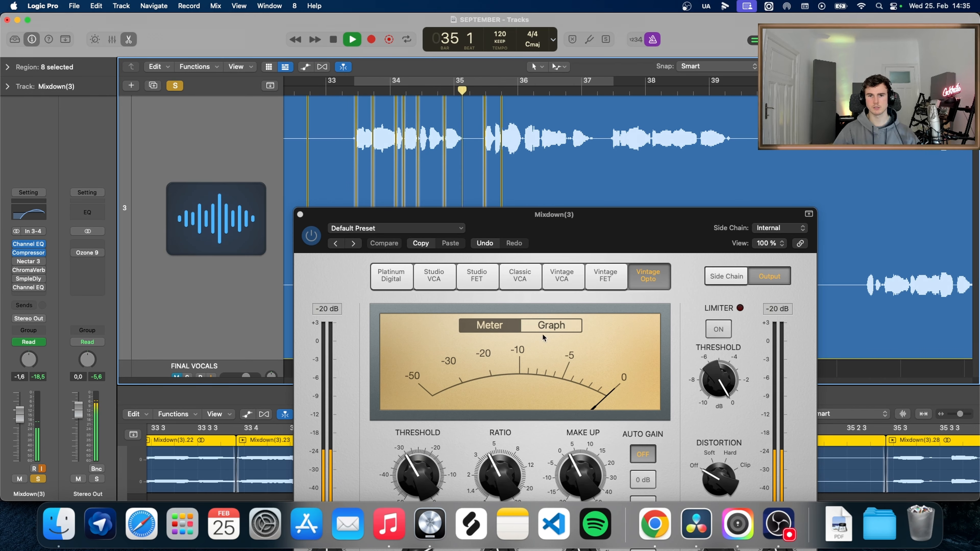
click(559, 311)
click(557, 325)
drag(606, 246, 536, 142)
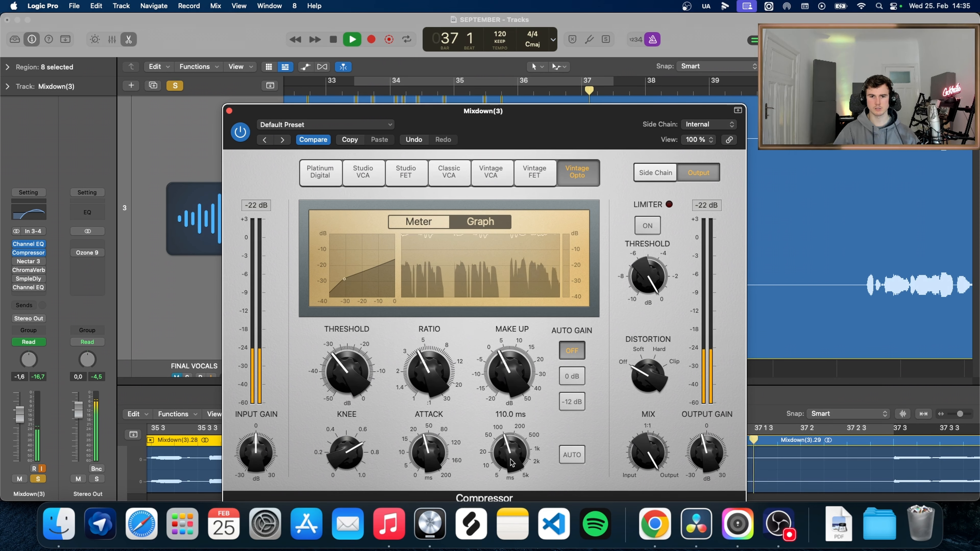
mouse_move(353, 378)
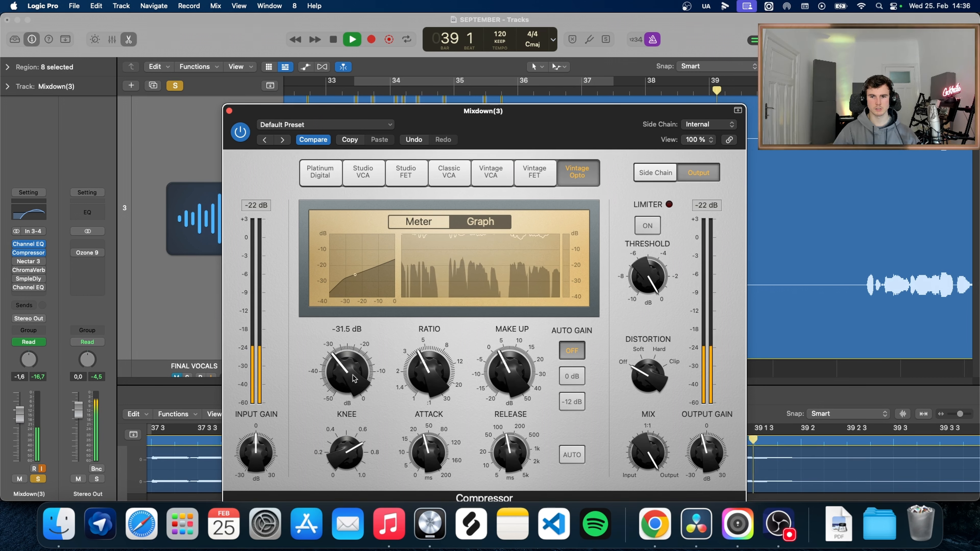
key(space)
click(35, 250)
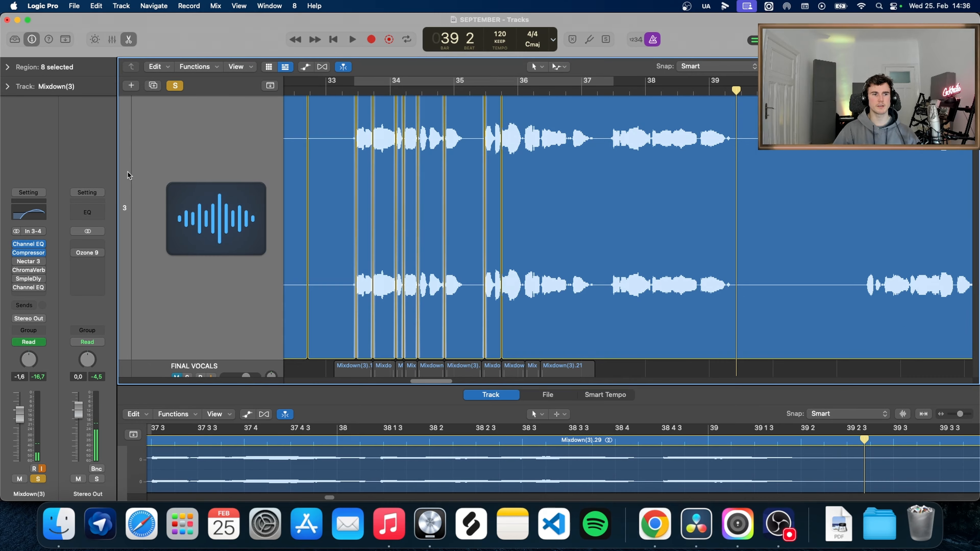
- Enable Nectar 3 on the Mixdown(3) track, play the vocal through its De-Esser, and close the plug-in
click(26, 263)
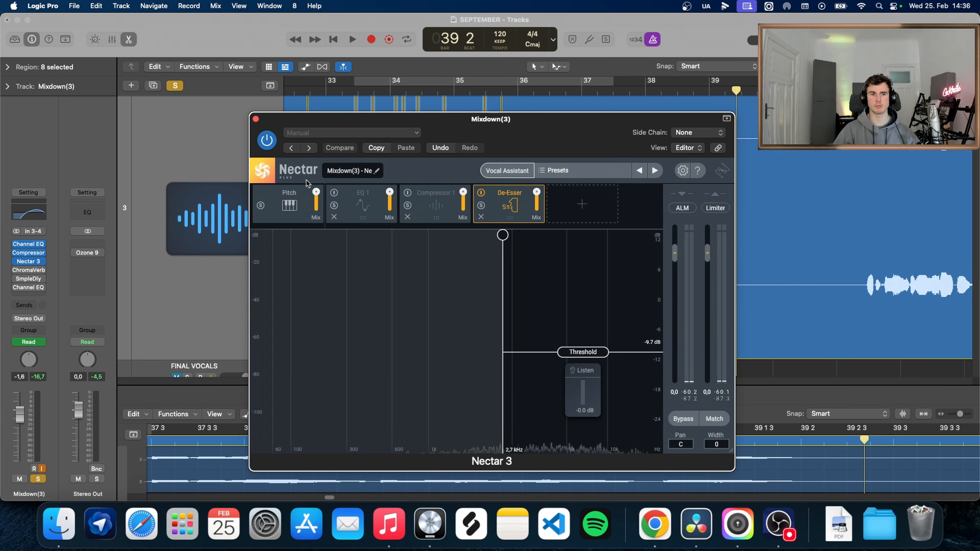
drag(535, 130, 485, 108)
click(380, 100)
key(space)
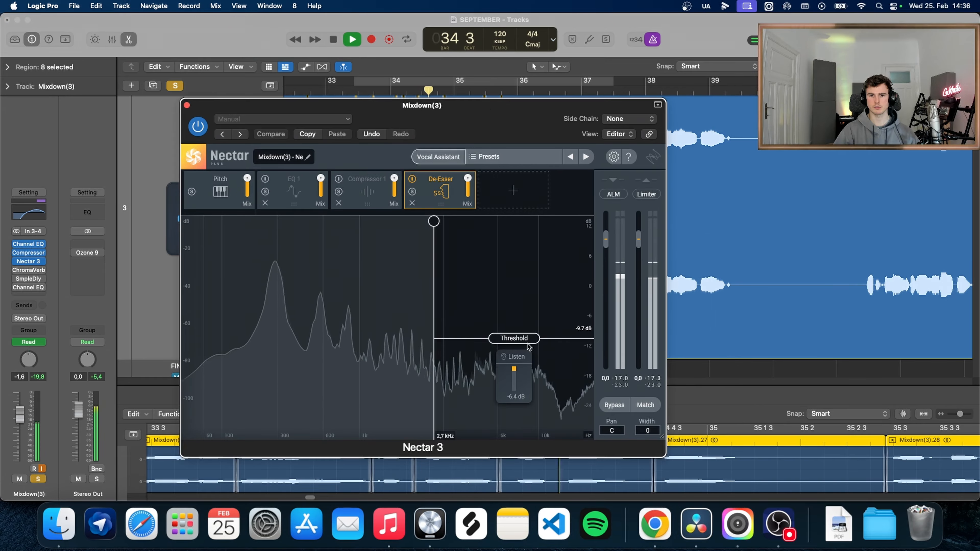
key(space)
click(186, 105)
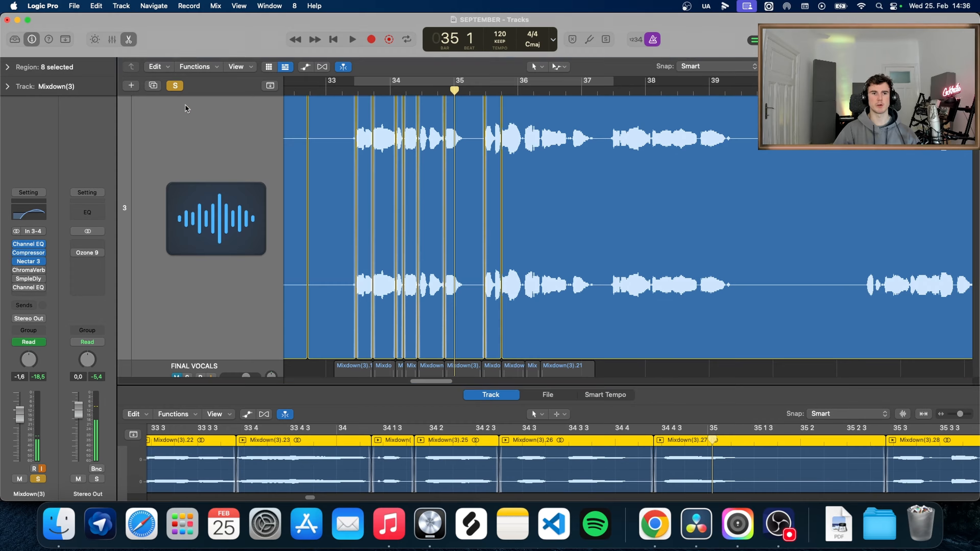
- Enable ChromaVerb on Mixdown(3), nudge the output EQ's low-cut and high-cut points, and set Mono Maker to 200 Hz
mouse_move(18, 271)
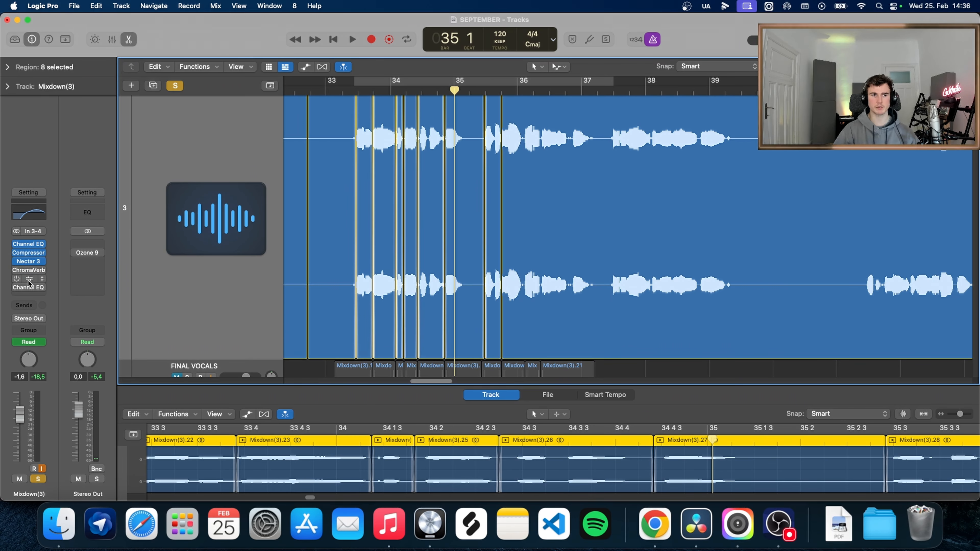
click(29, 272)
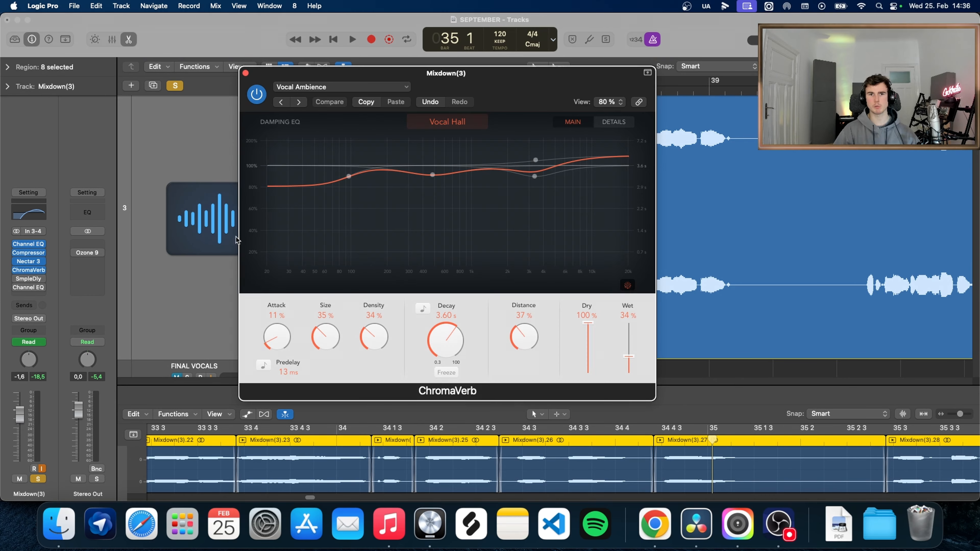
click(616, 121)
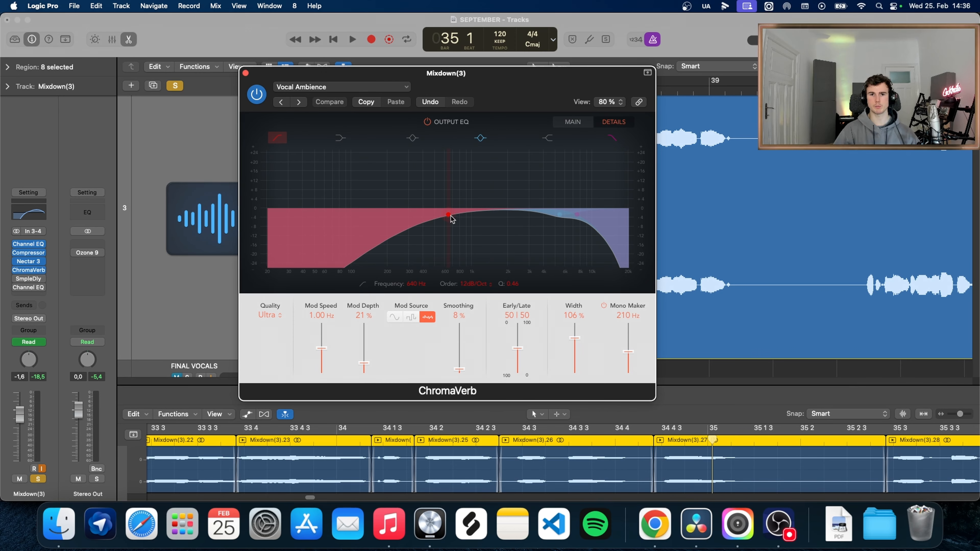
mouse_move(447, 215)
mouse_down()
mouse_move(474, 215)
mouse_move(456, 217)
mouse_up()
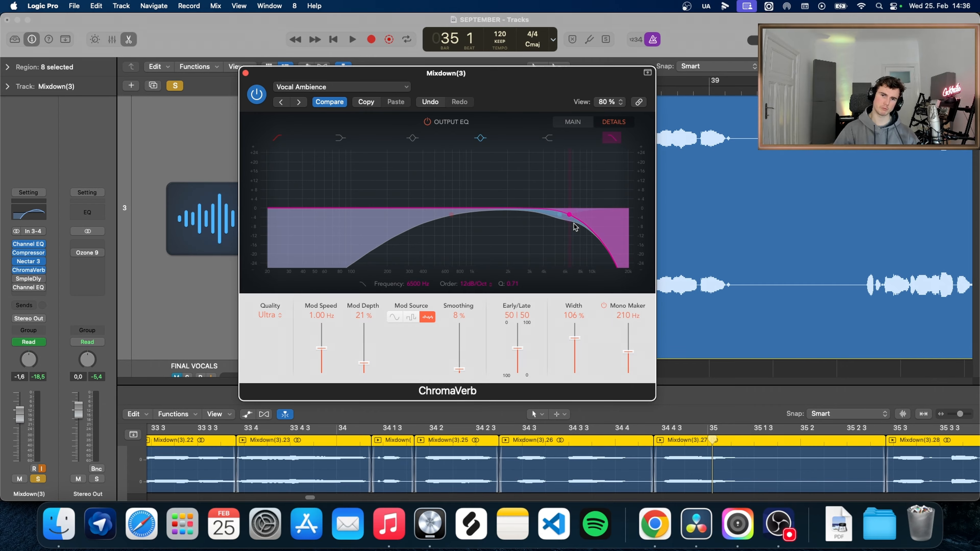
mouse_move(574, 224)
mouse_down()
mouse_move(562, 223)
mouse_move(597, 233)
mouse_move(580, 235)
mouse_move(582, 247)
mouse_move(577, 233)
mouse_up()
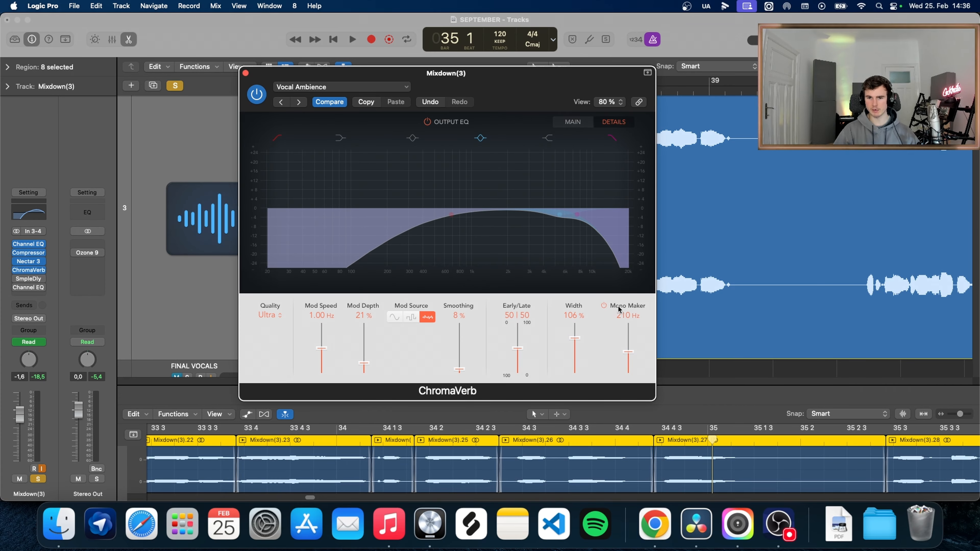
drag(634, 357, 634, 359)
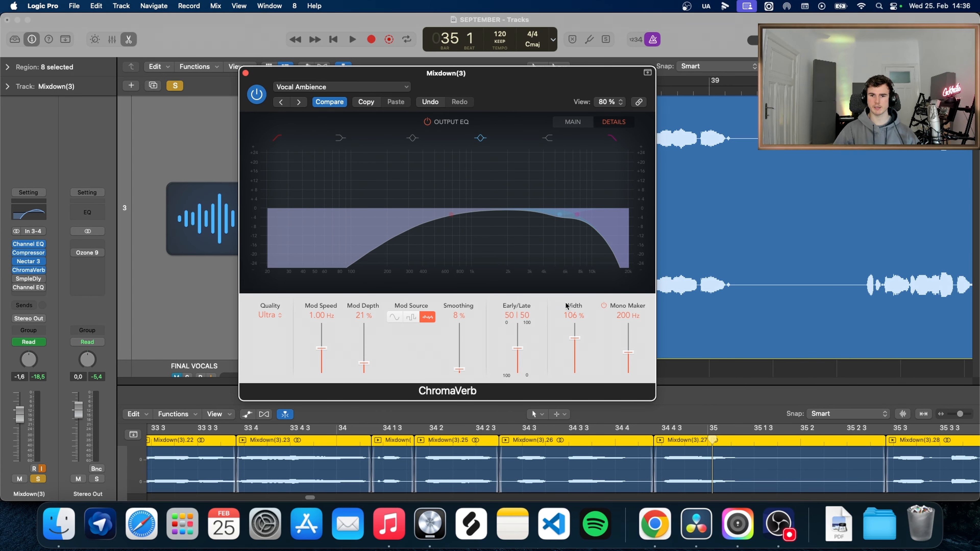
- Set ChromaVerb's predelay to 13 ms, audition the vocal with the reverb, and close the plug-in
click(573, 121)
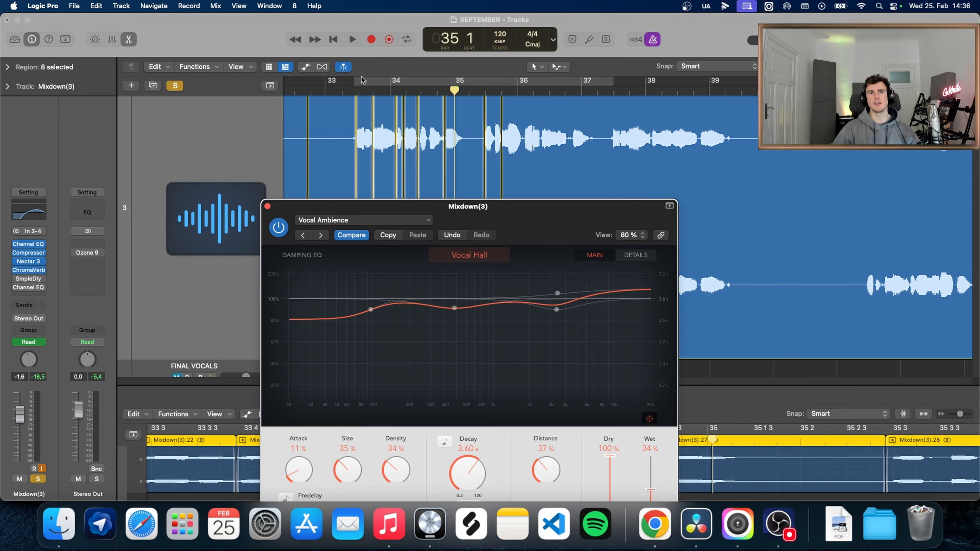
click(365, 90)
drag(533, 211, 520, 32)
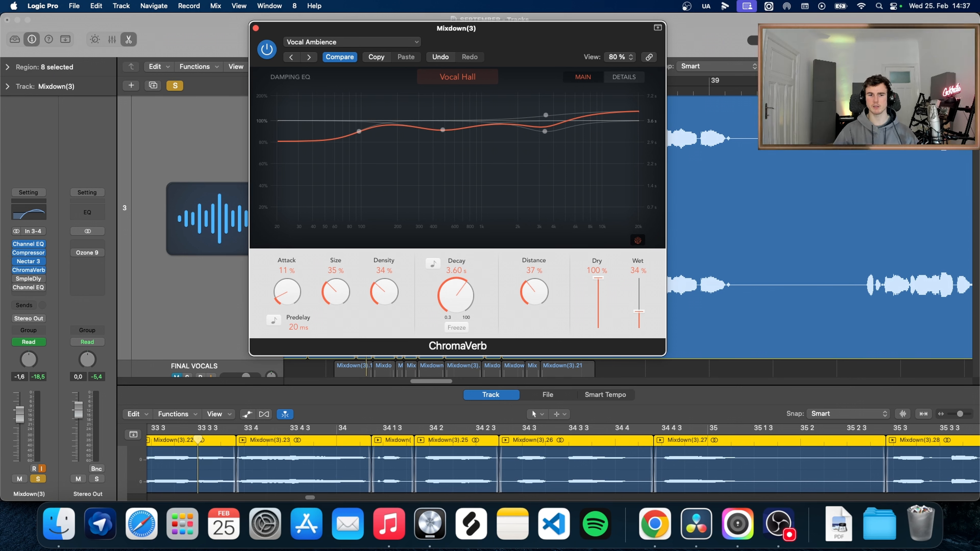
drag(298, 328, 298, 327)
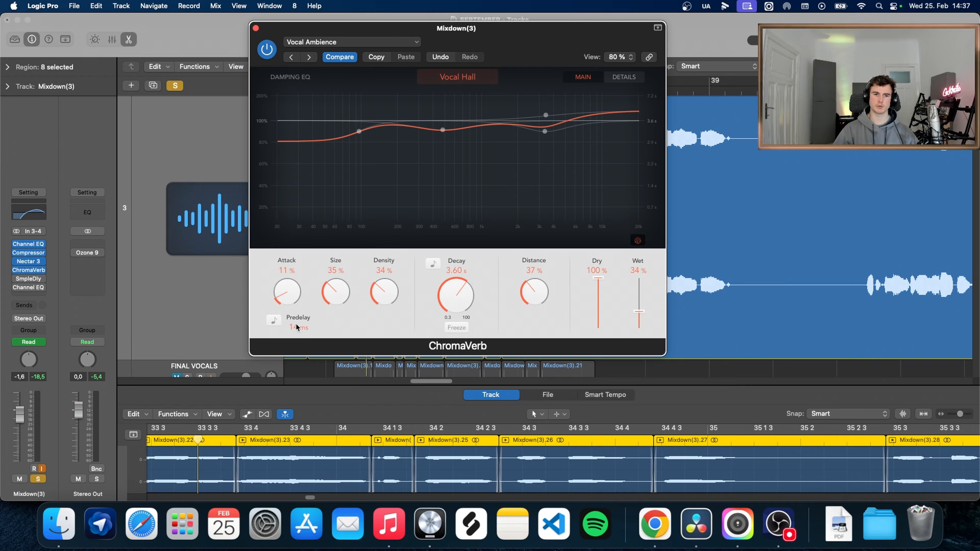
key(space)
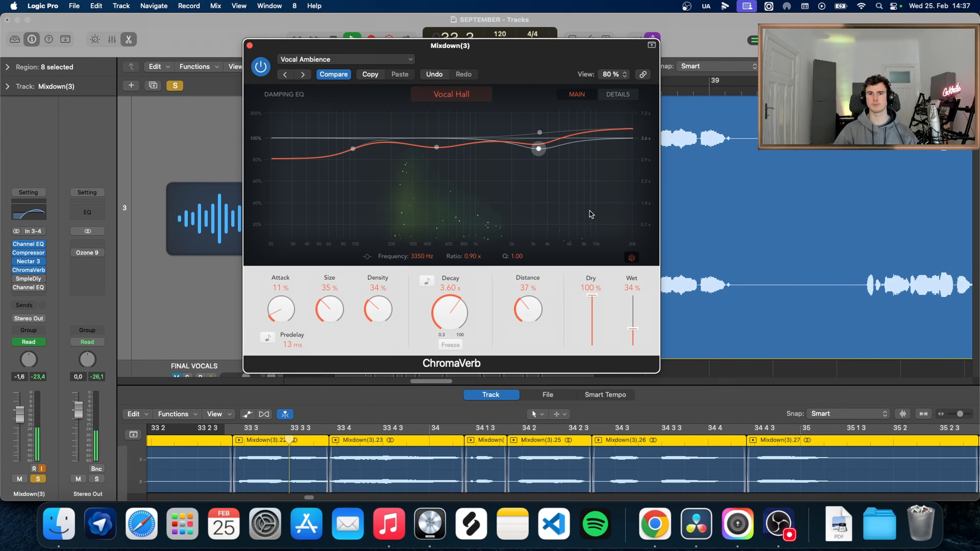
drag(511, 57, 575, 211)
key(space)
click(320, 181)
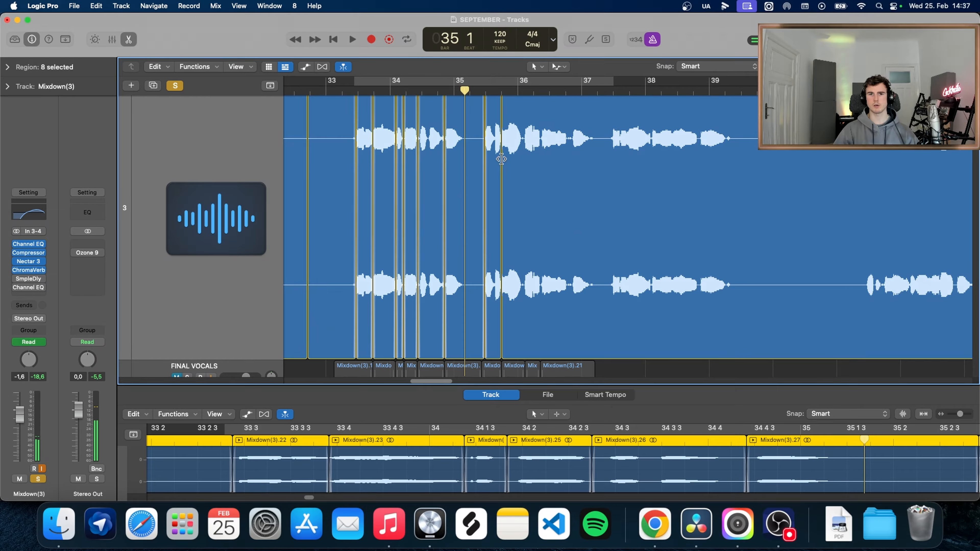
- Mute the Mixdown(3) track, then solo and select the FINAL VOCALS track with the playhead near bar 34
scroll(499, 158, down, 5)
scroll(466, 201, up, 4)
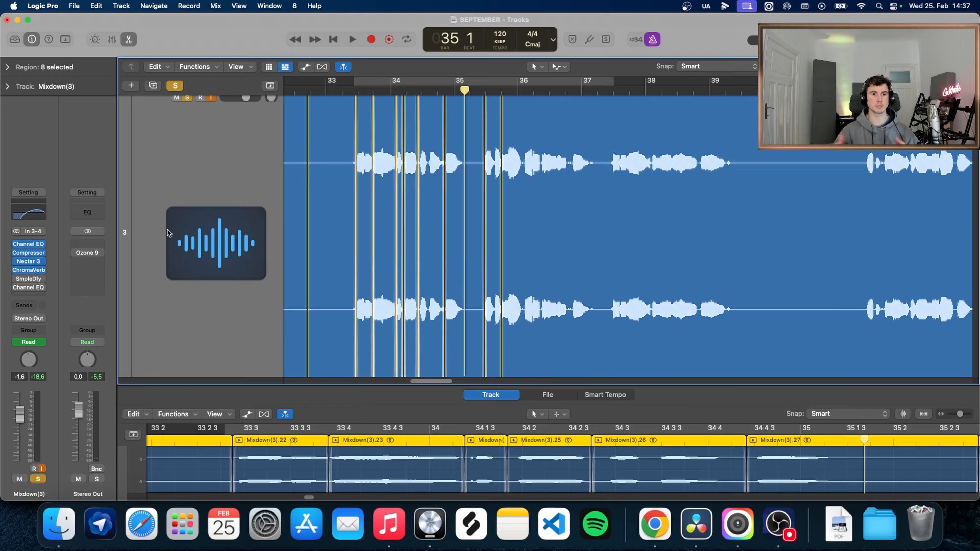
scroll(162, 227, up, 3)
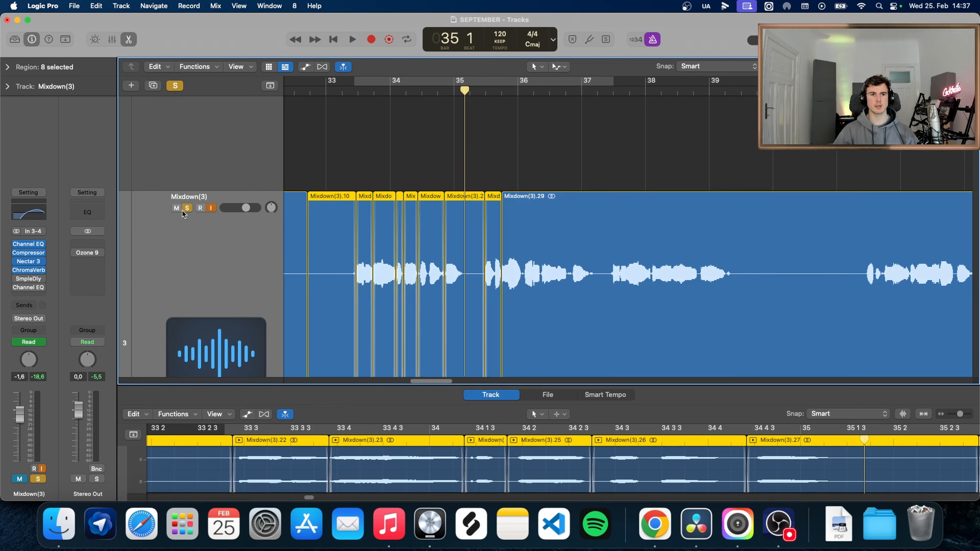
click(176, 208)
scroll(370, 214, down, 3)
scroll(371, 215, down, 5)
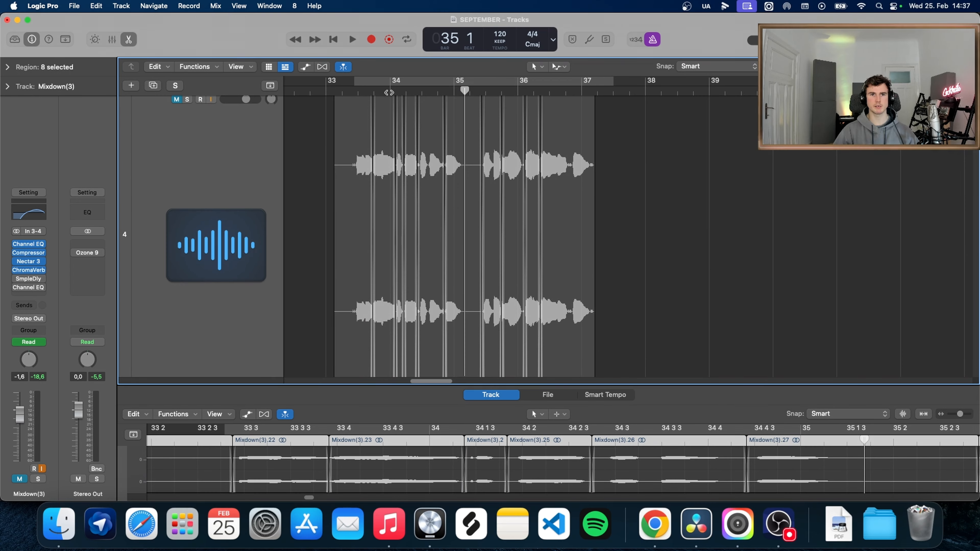
click(390, 92)
click(187, 99)
click(208, 152)
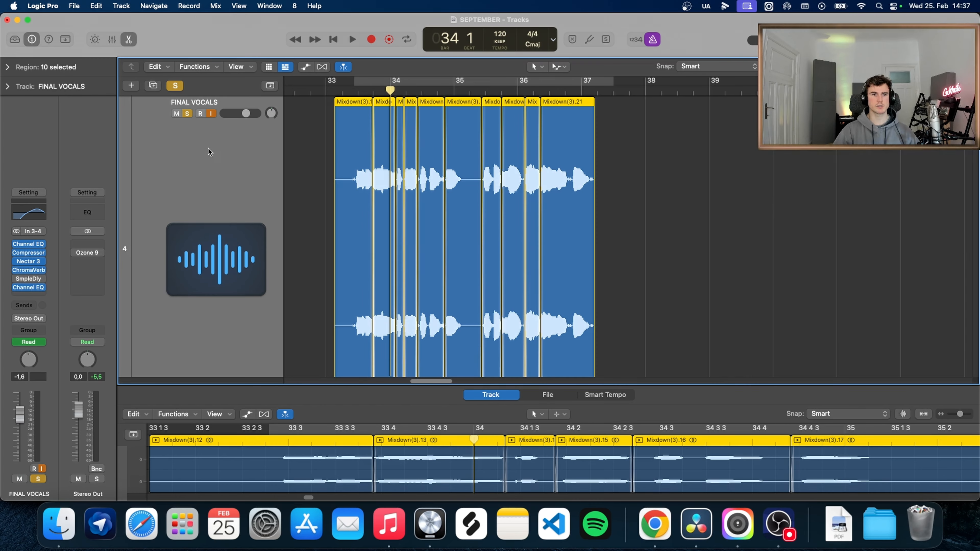
- Enable the Sample Delay on FINAL VOCALS and set its left delay to 253 samples
click(25, 280)
drag(432, 149, 571, 150)
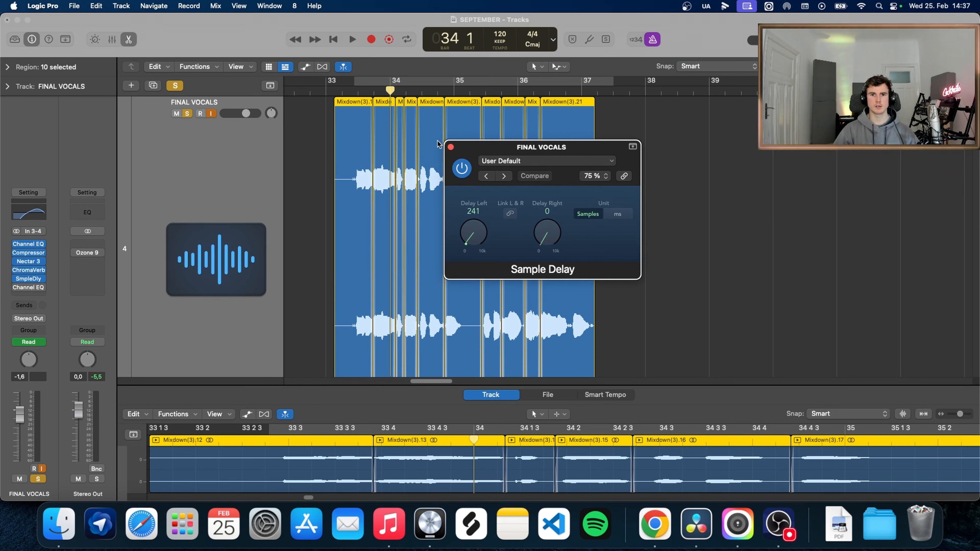
click(449, 145)
scroll(437, 162, up, 5)
scroll(401, 210, down, 6)
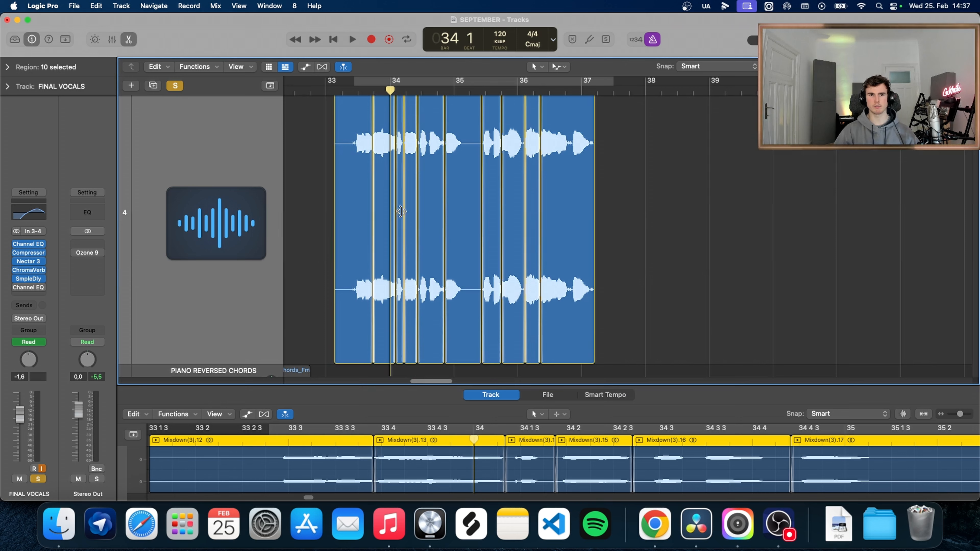
scroll(401, 199, up, 2)
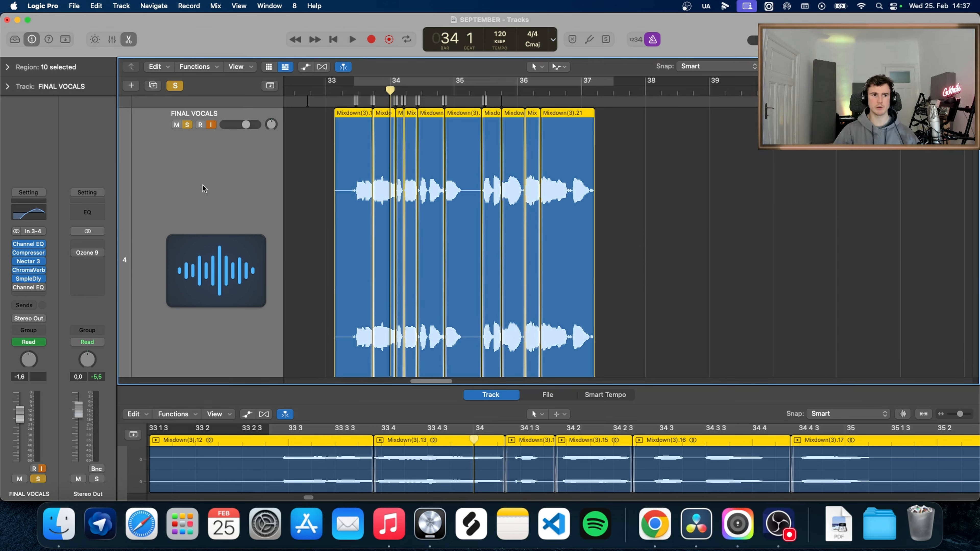
click(28, 282)
drag(536, 144, 513, 128)
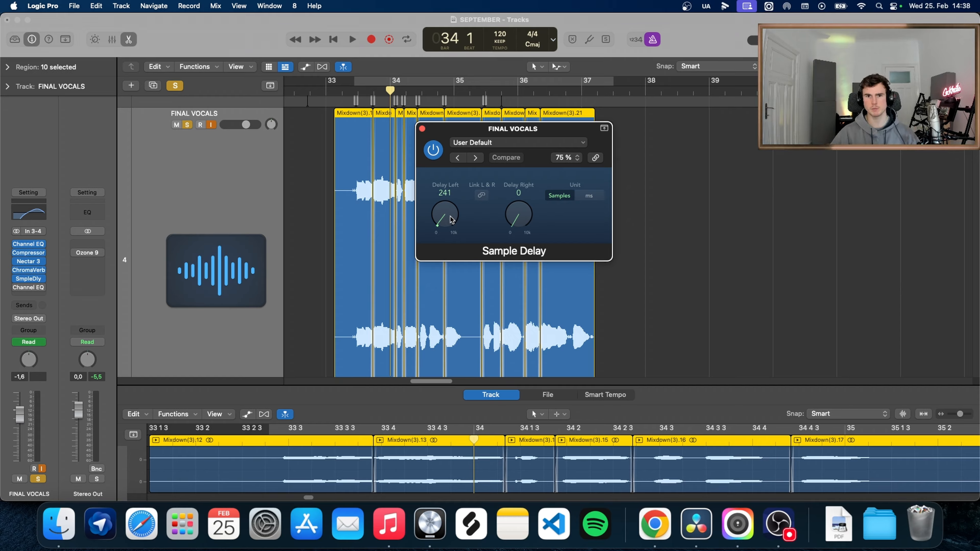
drag(451, 220, 429, 208)
- Compare FINAL VOCALS playback with the Sample Delay on and off, leave it bypassed, and close the plug-in
key(space)
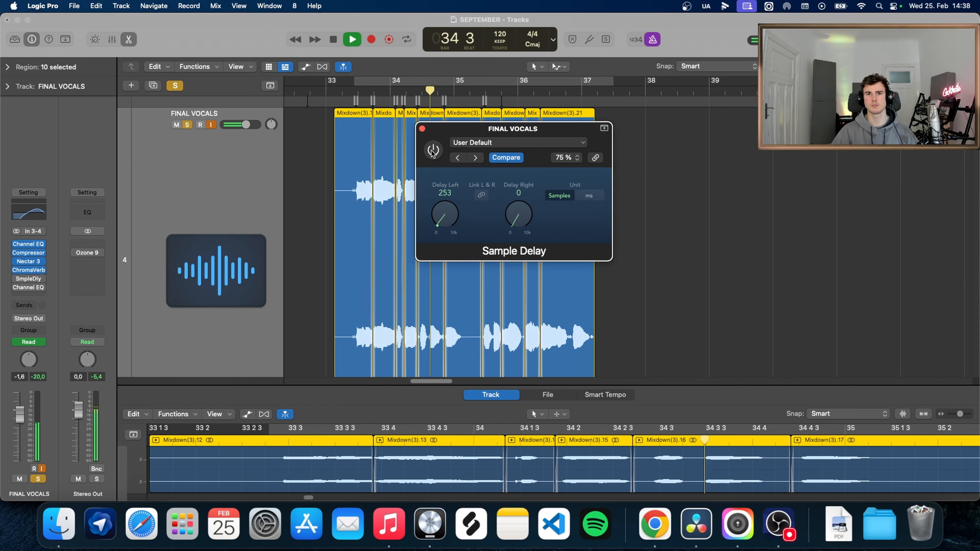
click(432, 151)
key(space)
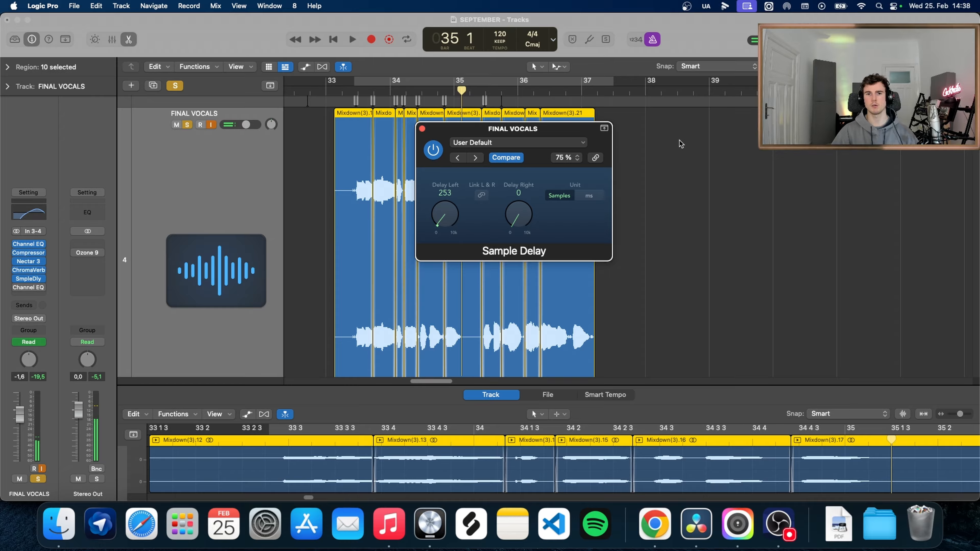
key(space)
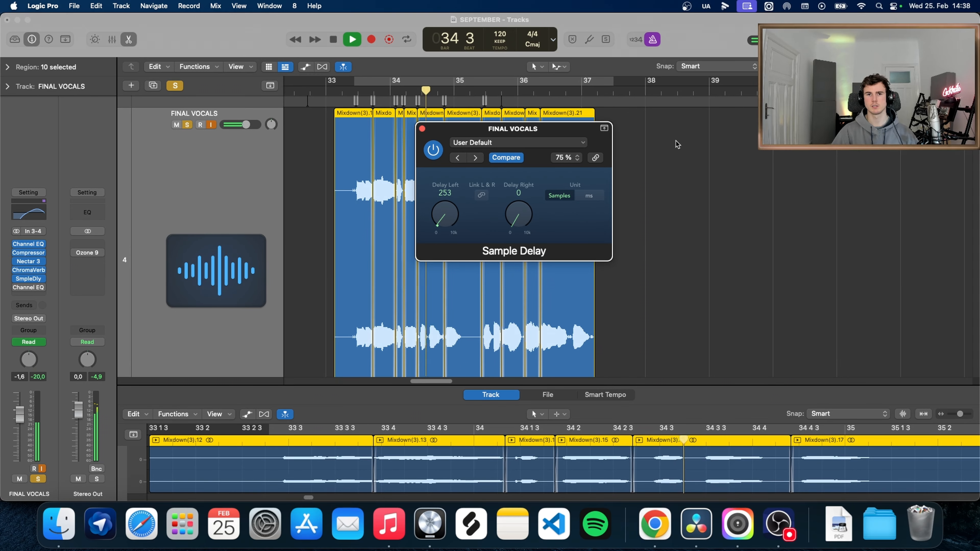
key(space)
click(432, 145)
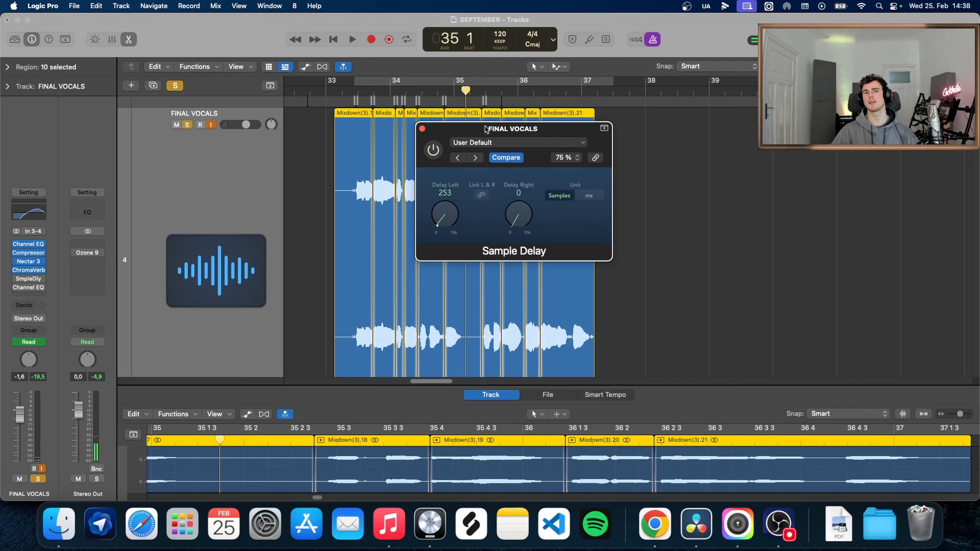
drag(431, 134, 440, 112)
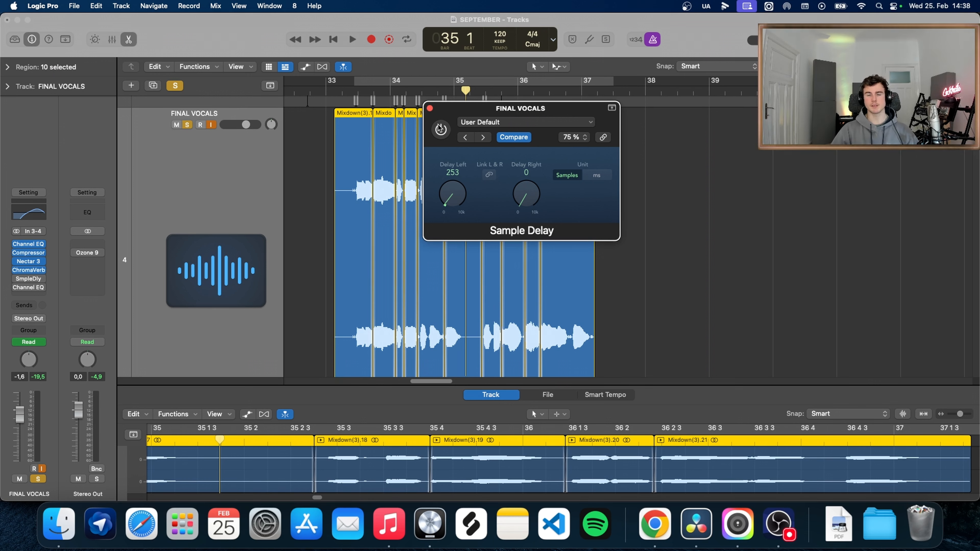
click(430, 109)
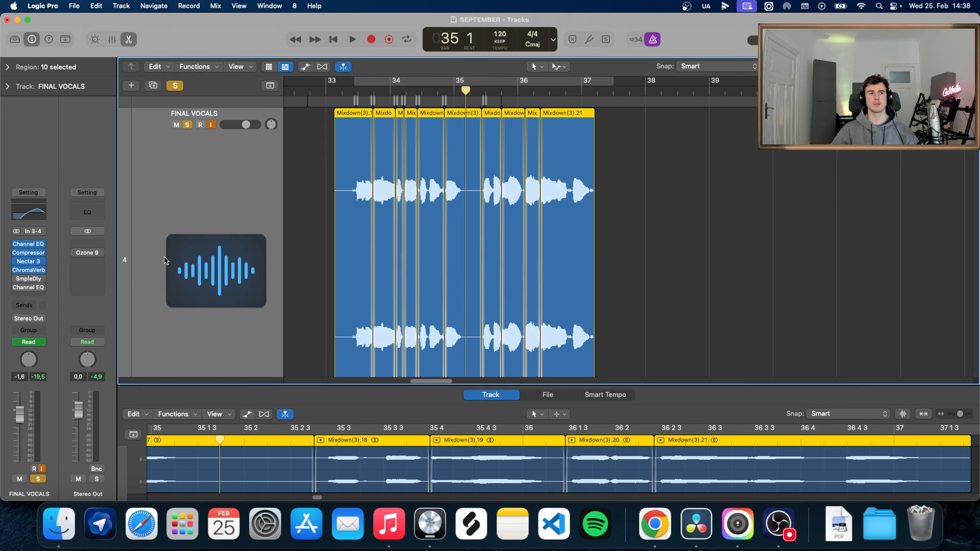
- Enable the last Channel EQ on FINAL VOCALS and choose Side Only as its processing mode
click(29, 287)
click(510, 378)
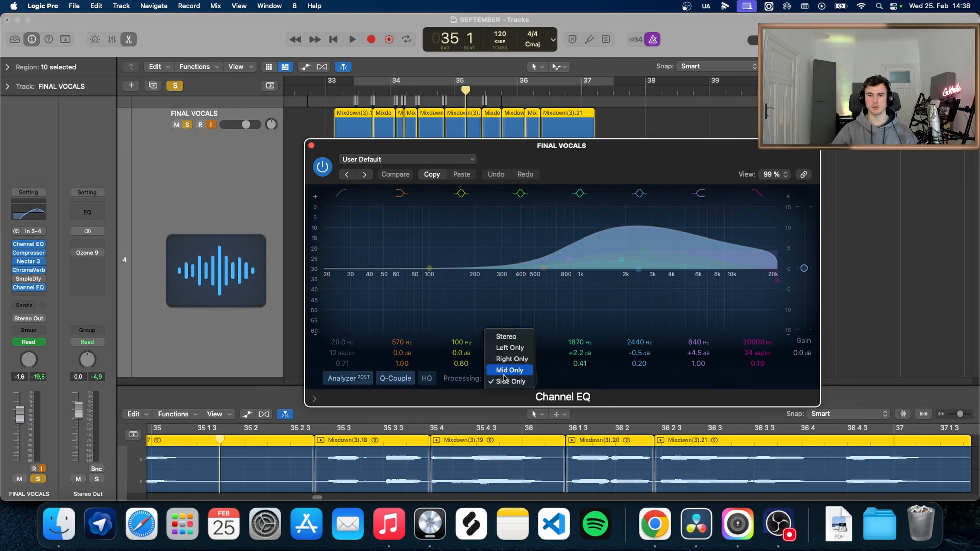
click(510, 381)
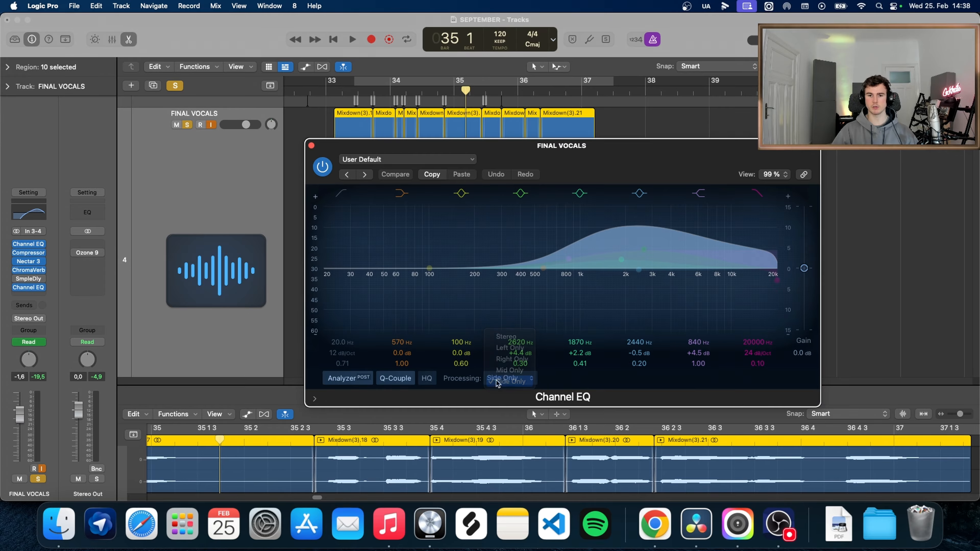
- Set the Channel EQ's high shelf to 870 Hz and +2.6 dB, and compare playback with the EQ bypassed and enabled, leaving it on
drag(564, 261, 573, 275)
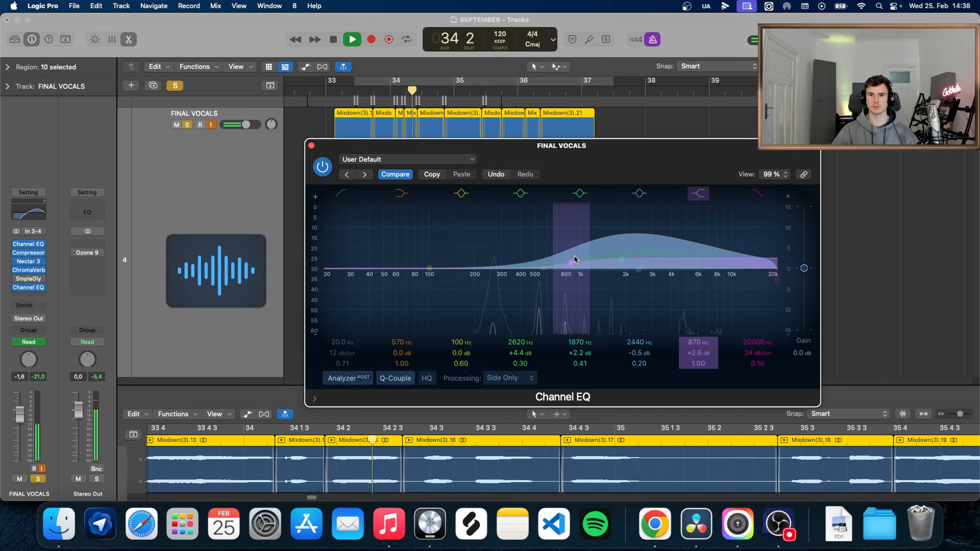
click(322, 167)
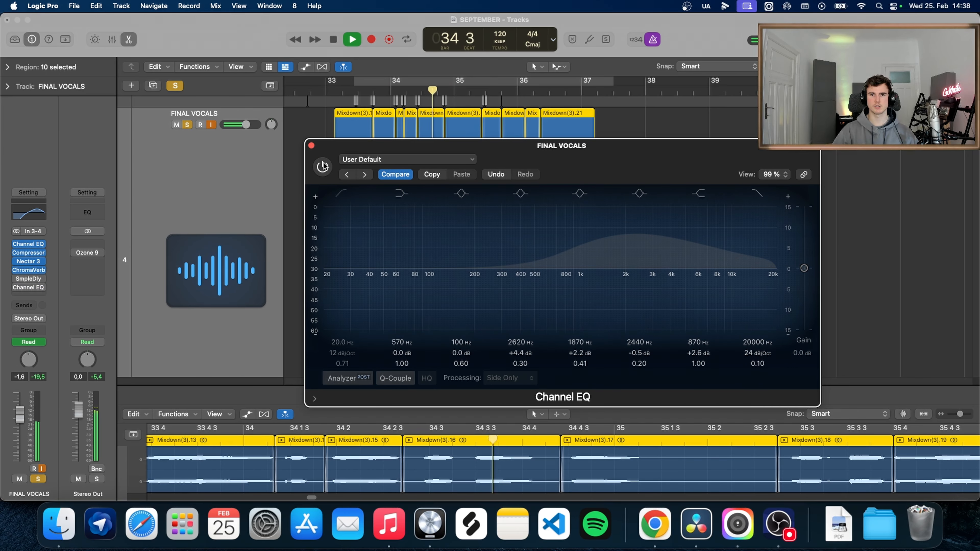
click(323, 166)
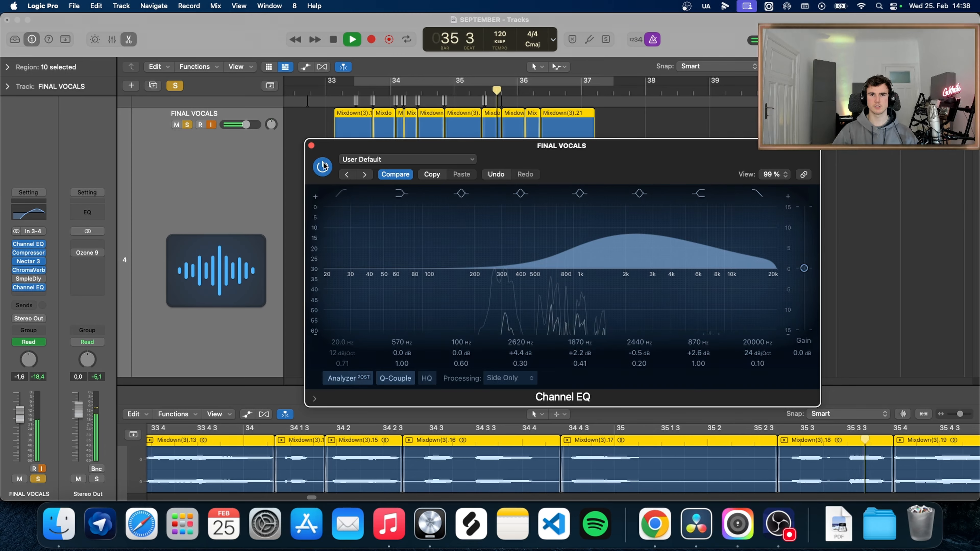
click(322, 167)
click(322, 166)
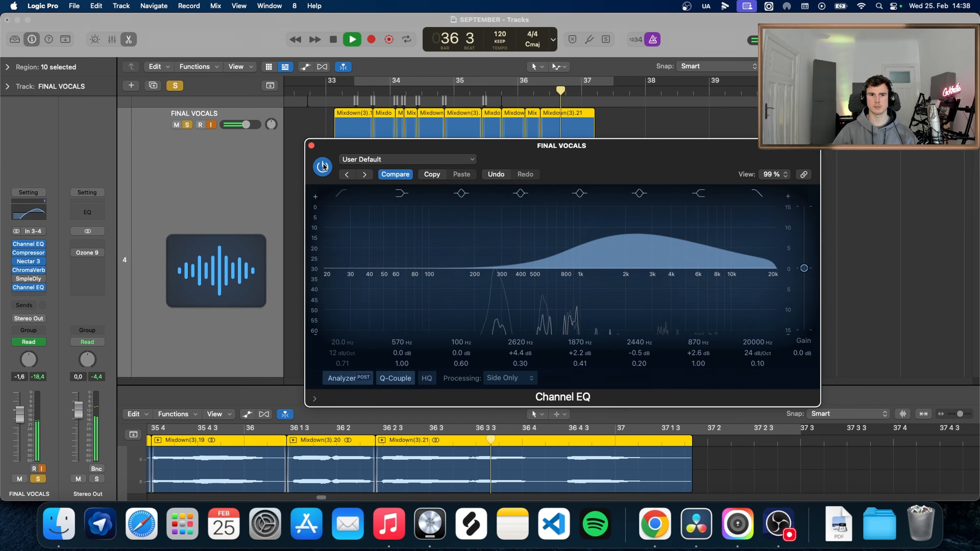
key(space)
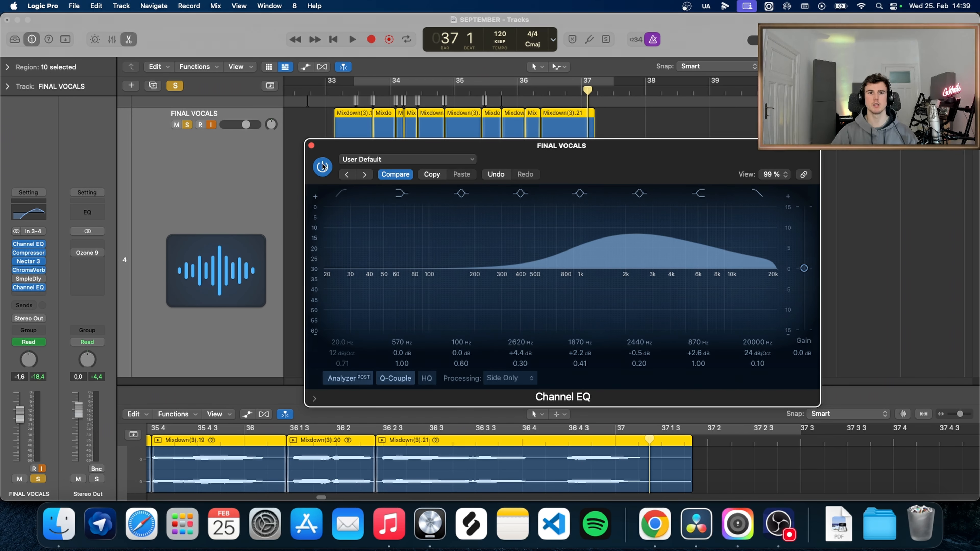
click(311, 146)
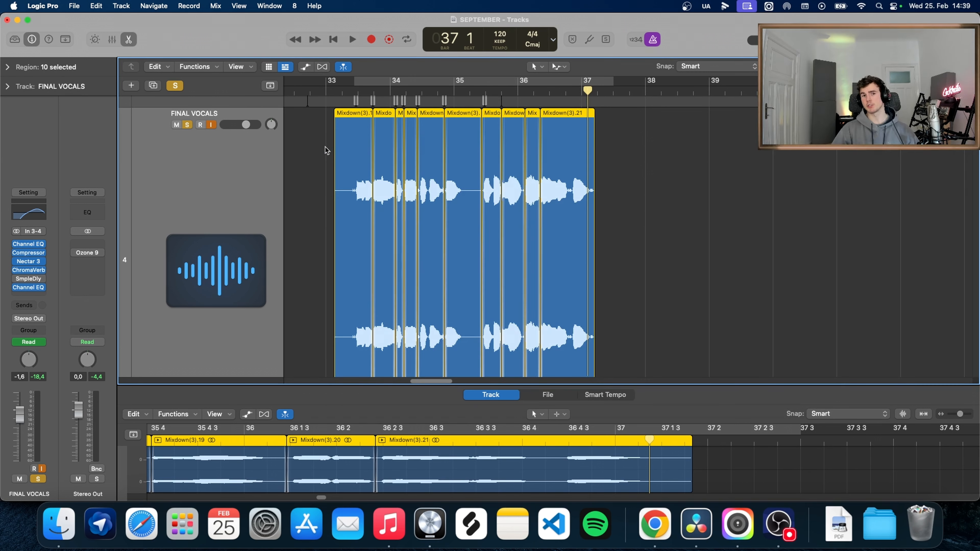
- Move the playhead to bar 33 beat 2, near the start of the FINAL VOCALS regions
click(391, 91)
drag(390, 91, 354, 91)
scroll(390, 128, up, 2)
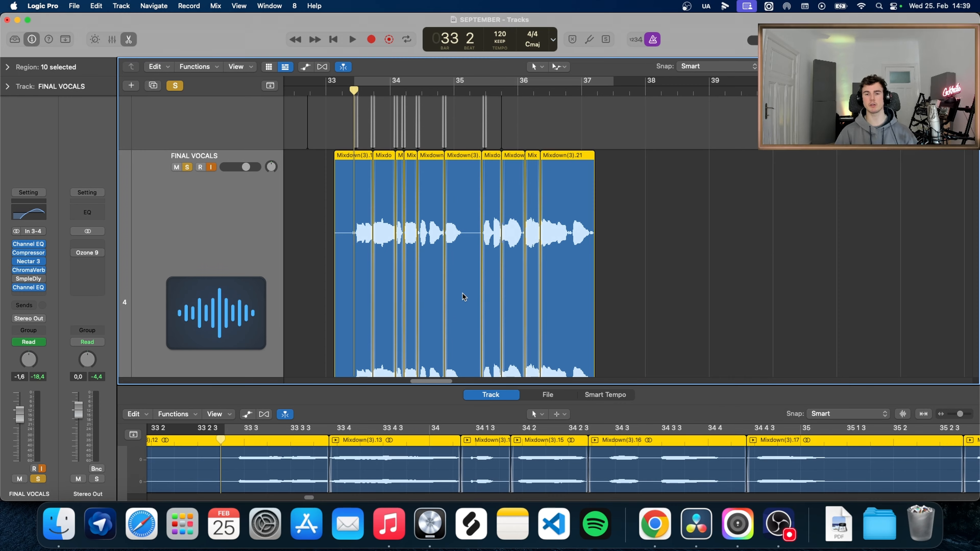
scroll(419, 273, down, 1)
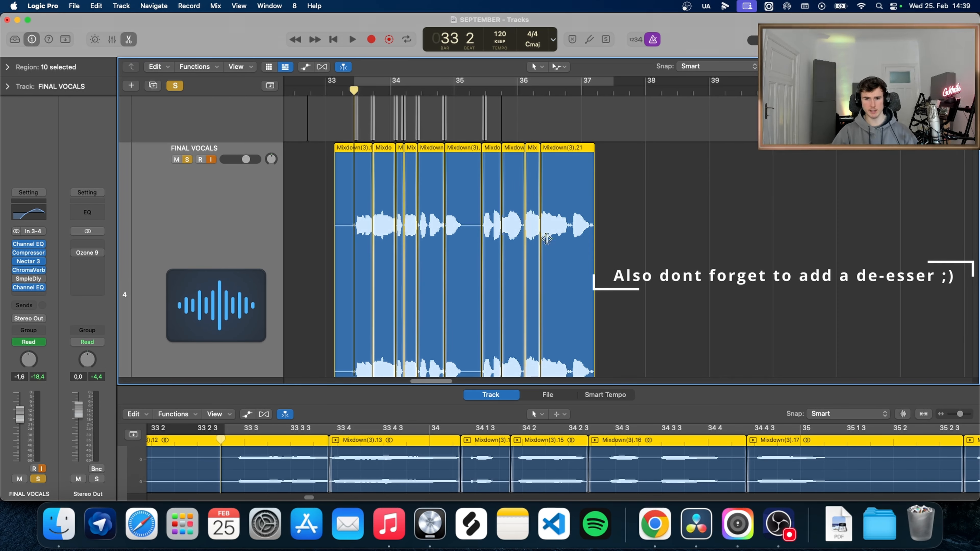
scroll(438, 235, down, 3)
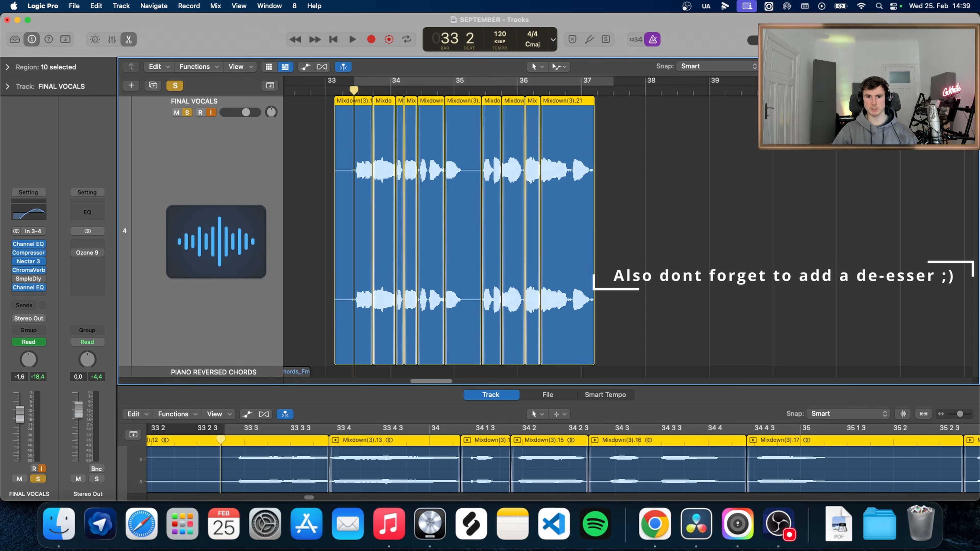
scroll(664, 155, up, 5)
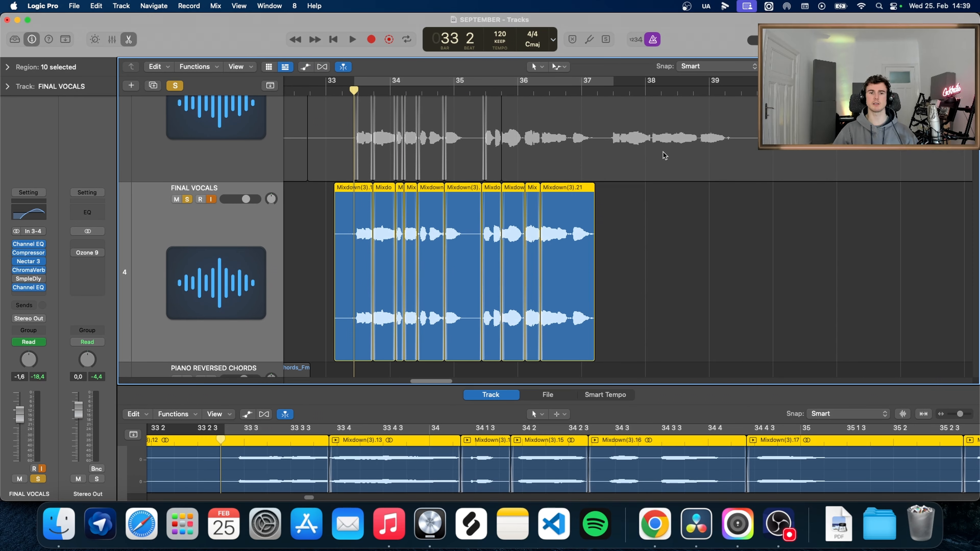